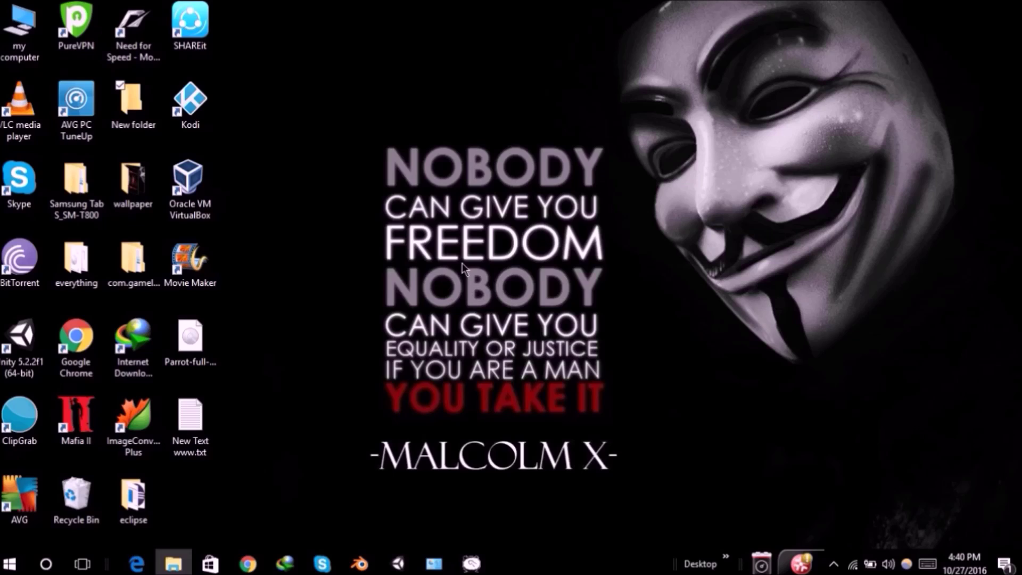
Launch Google Chrome from the Windows taskbar.
click(258, 563)
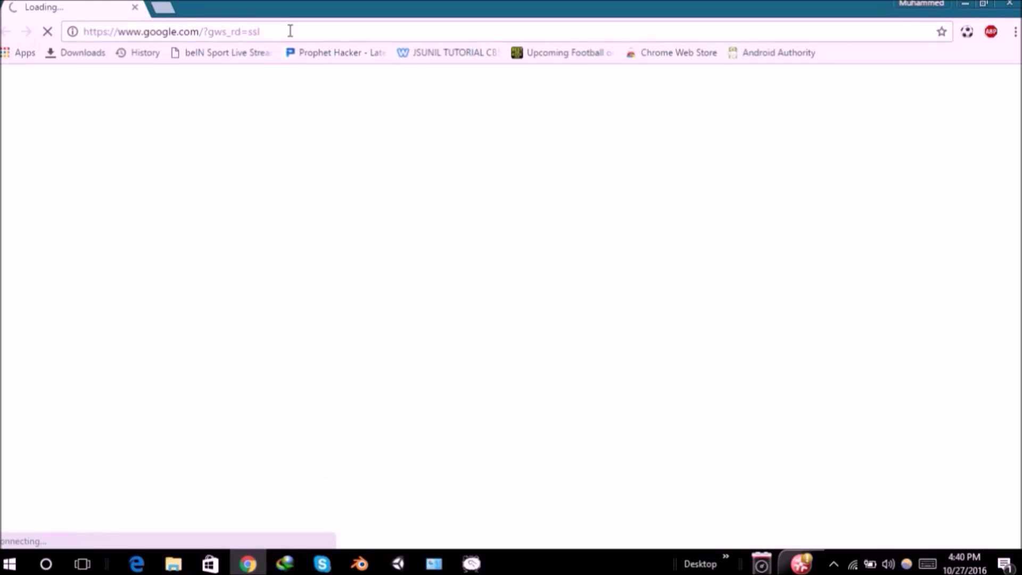
click(290, 31)
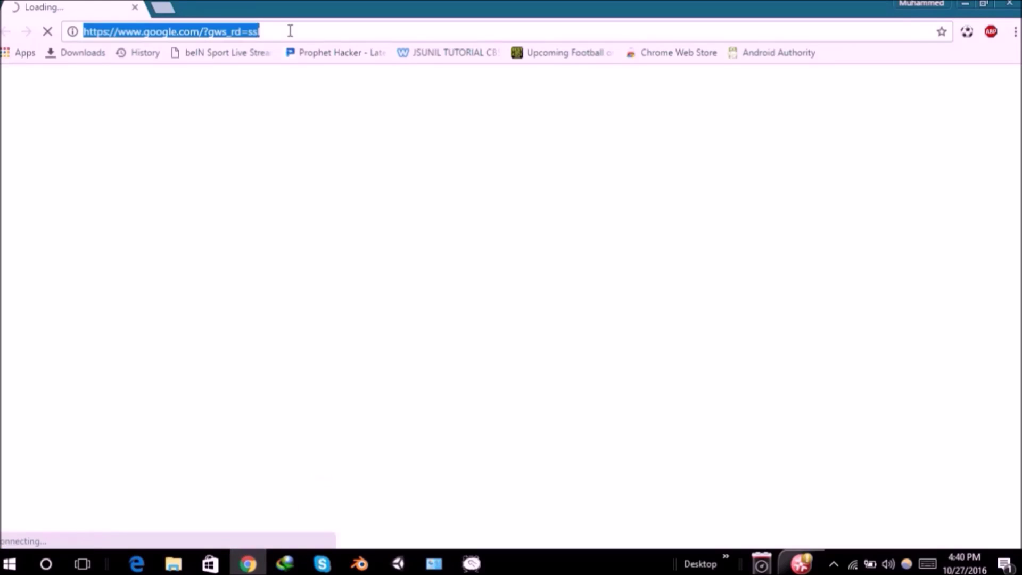
text(www)
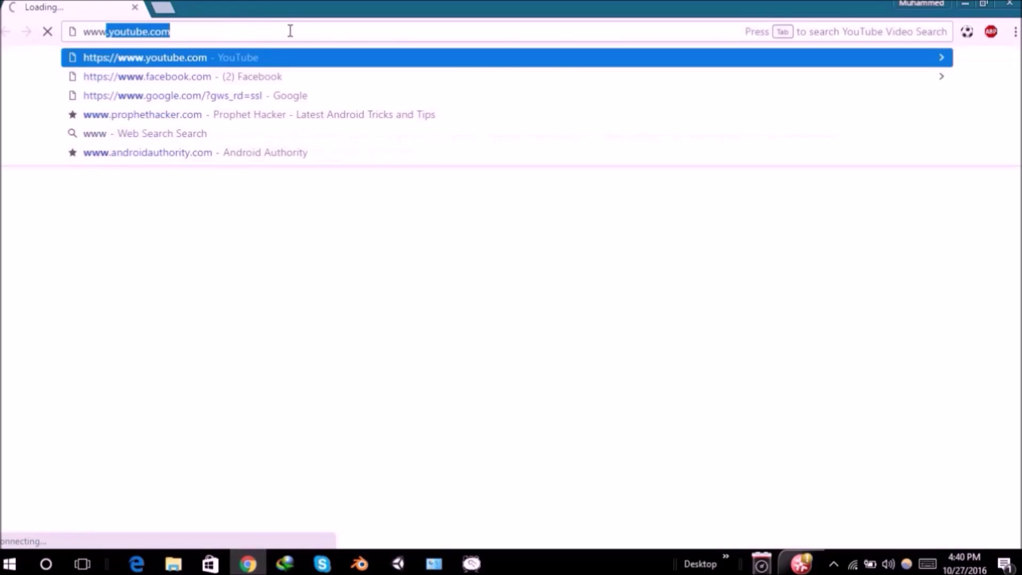
text(.)
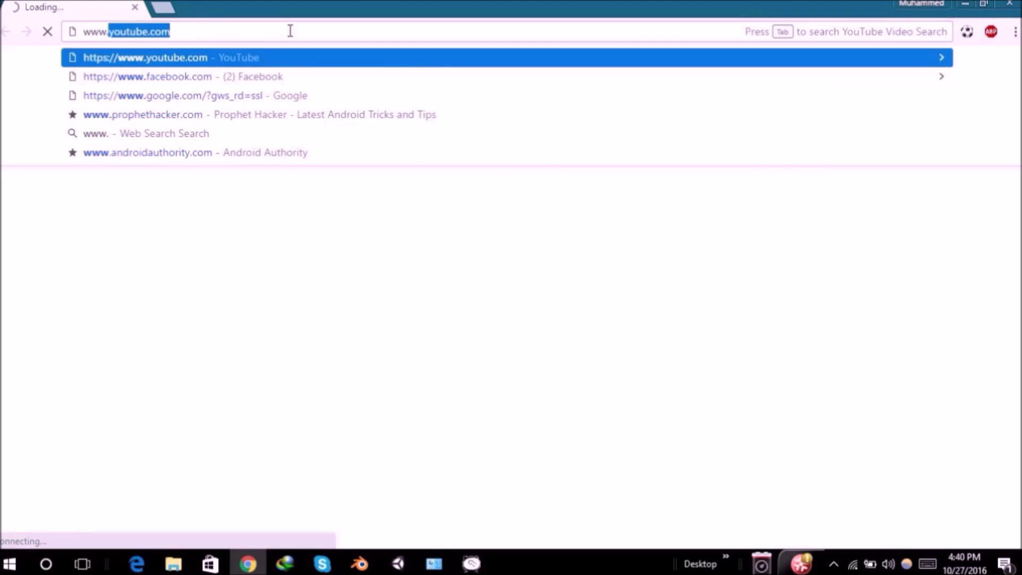
text(parro)
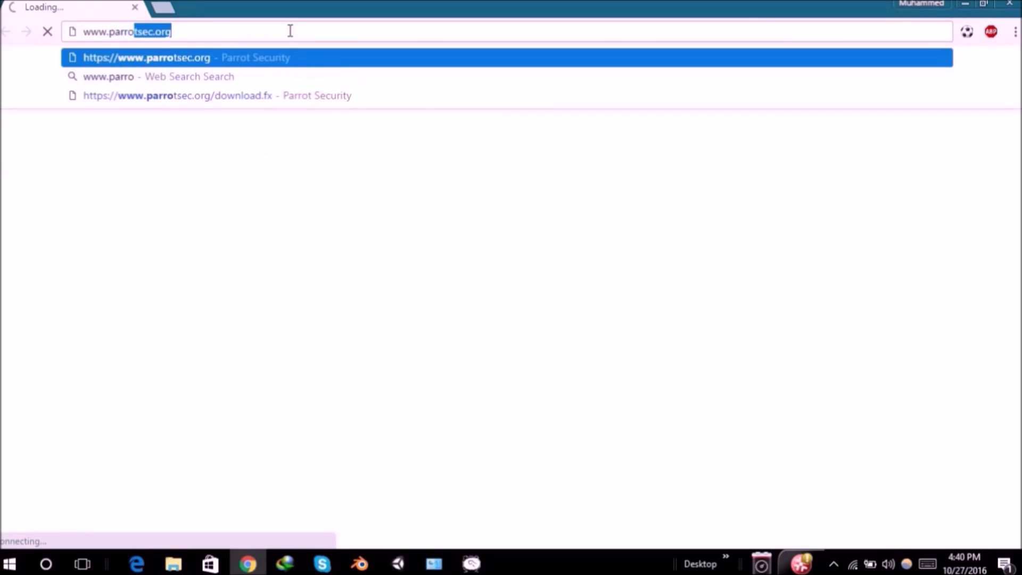
text(tsec)
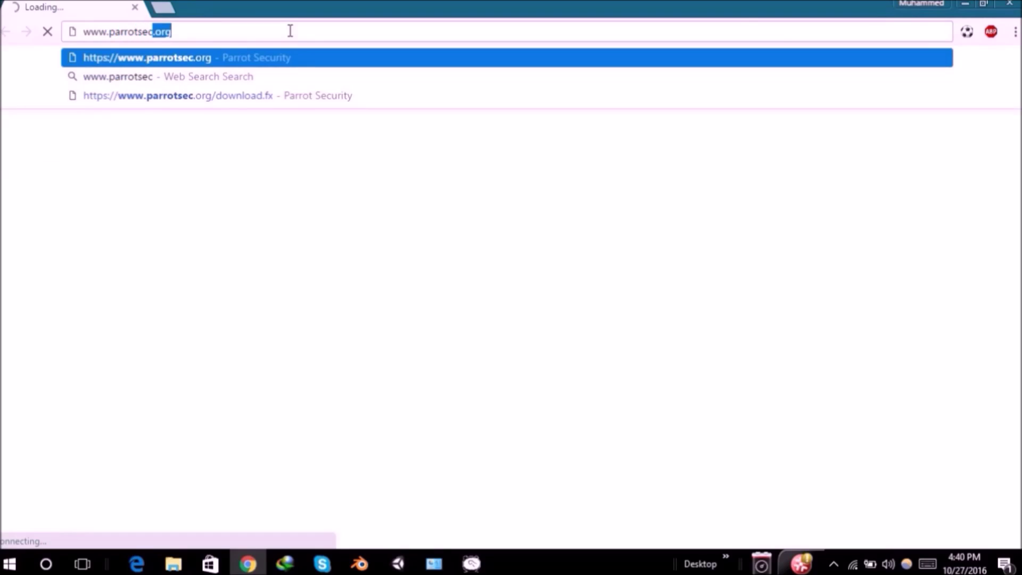
text(.or)
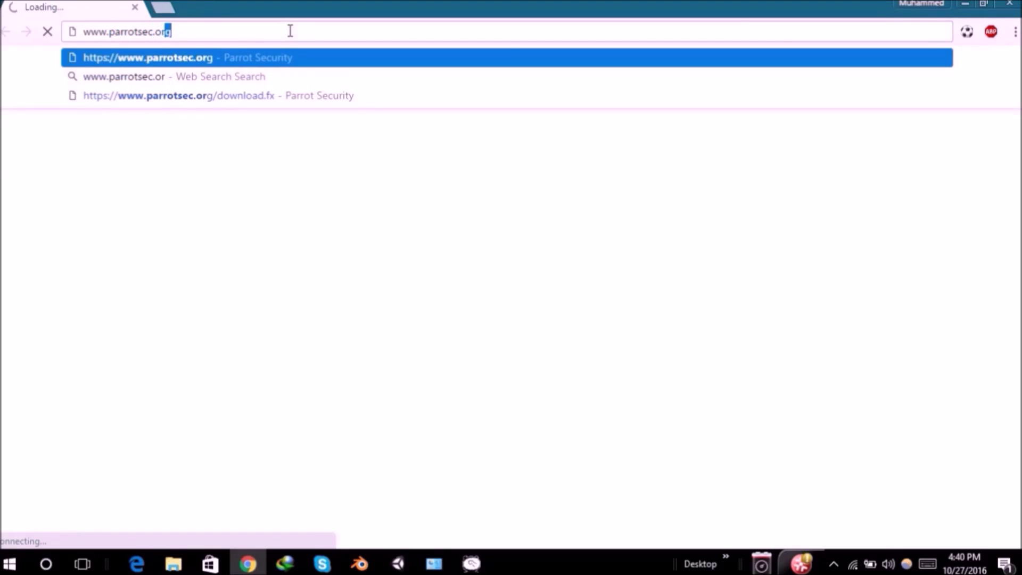
text(g)
key(Return)
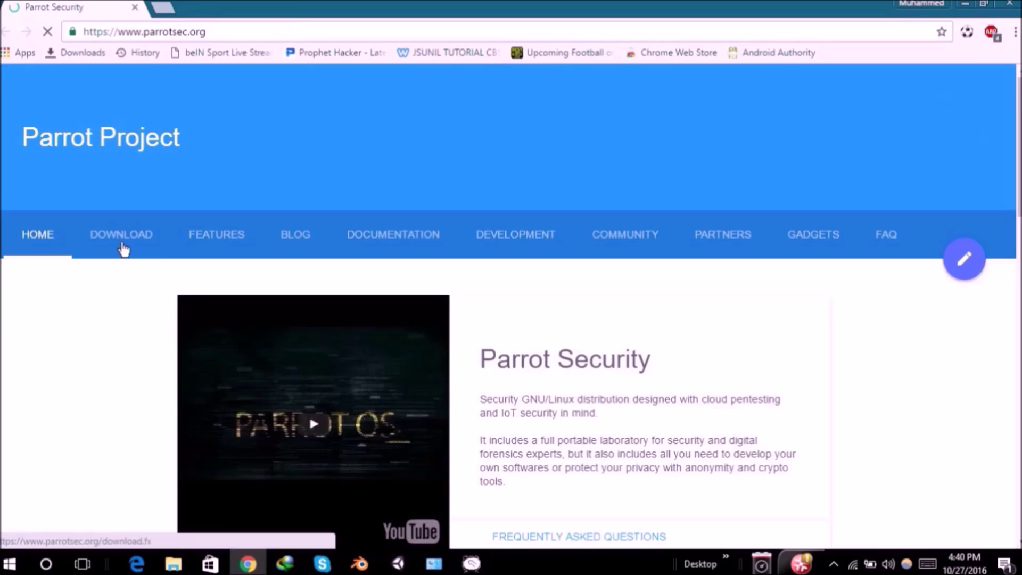
Open the Parrot 3.2 download page, point out the 32bit and 64bit options, then minimize Chrome.
click(121, 243)
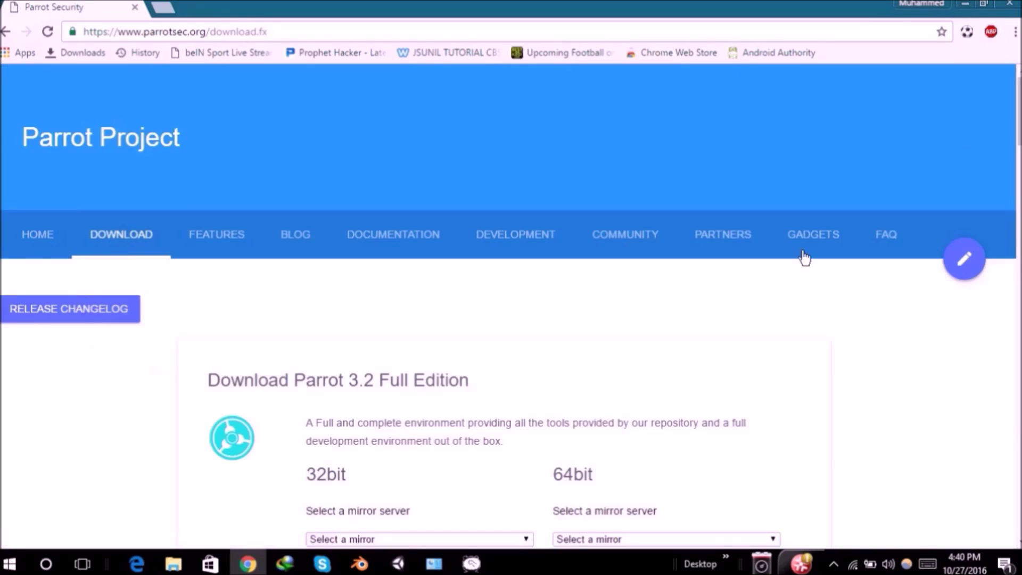
scroll(556, 249, down, 3)
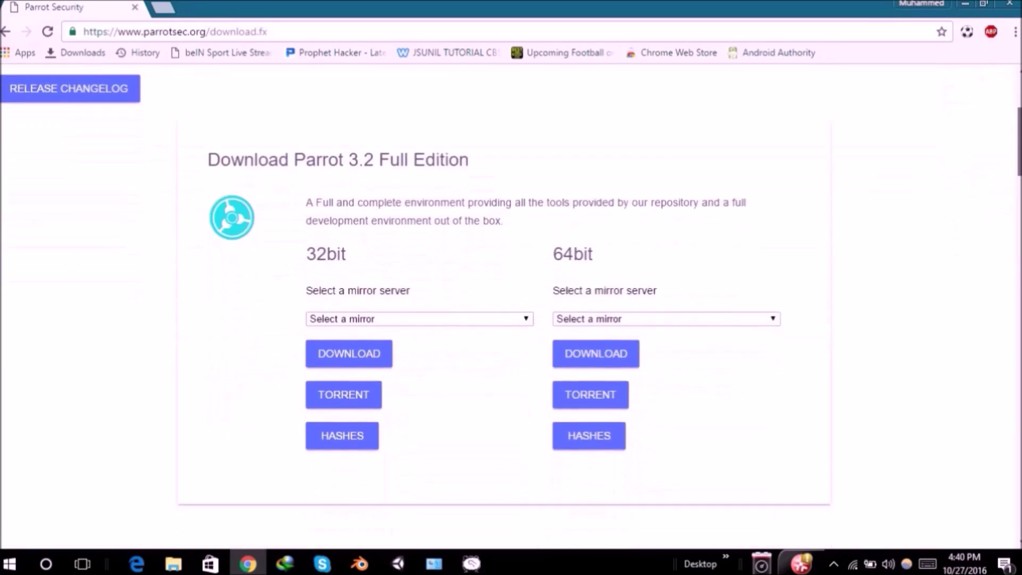
scroll(556, 248, up, 1)
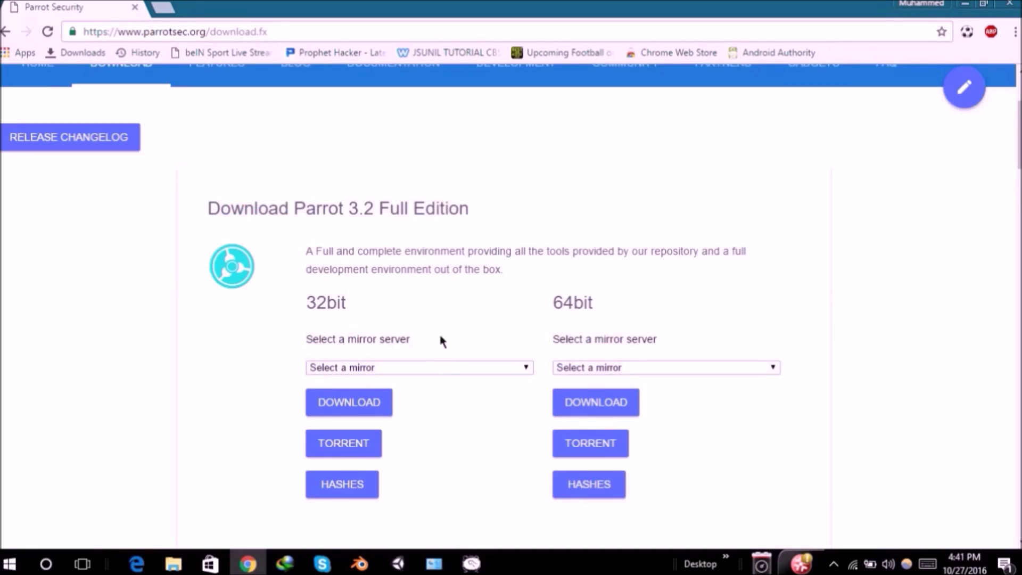
drag(313, 302, 349, 306)
click(374, 309)
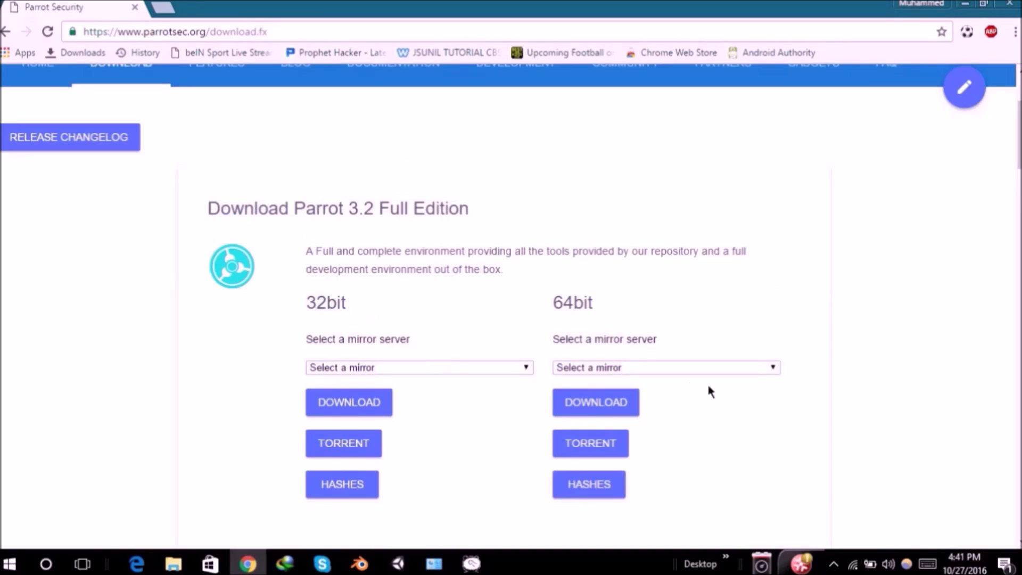
drag(549, 304, 599, 305)
click(551, 304)
click(968, 5)
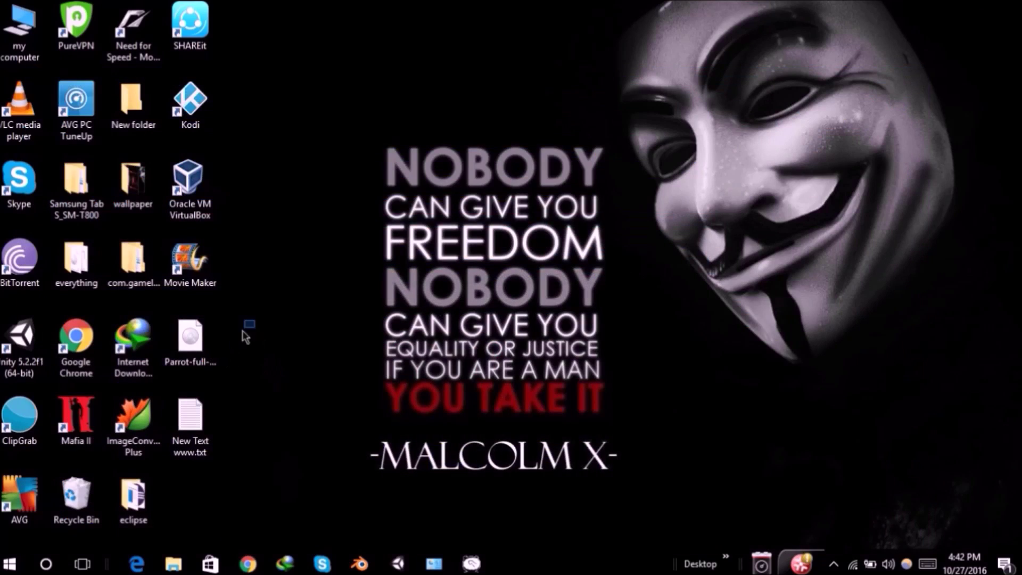
Check the Parrot-full-3.2_amd64.iso file, then launch Oracle VM VirtualBox and begin a new machine.
click(201, 358)
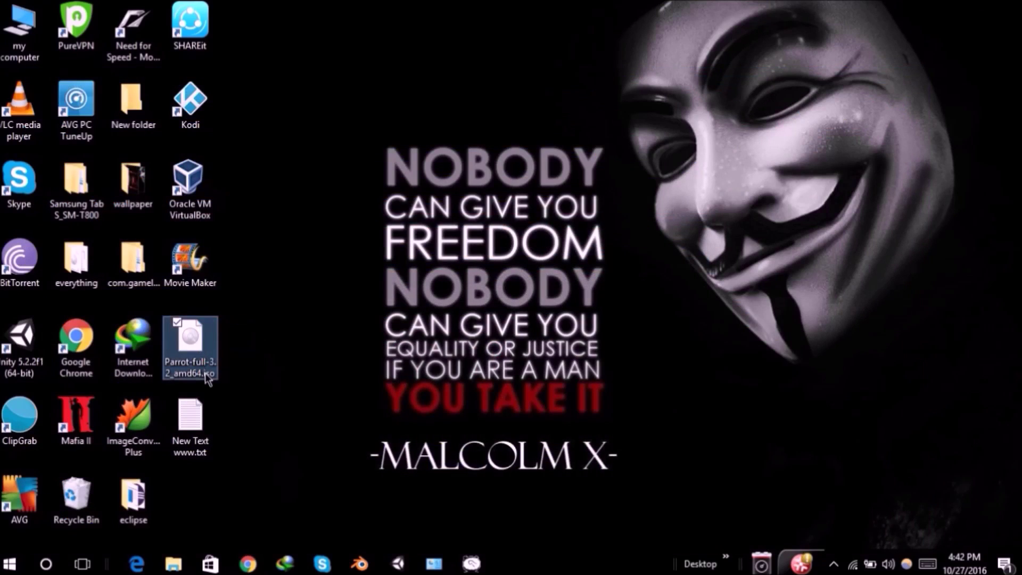
mouse_move(191, 345)
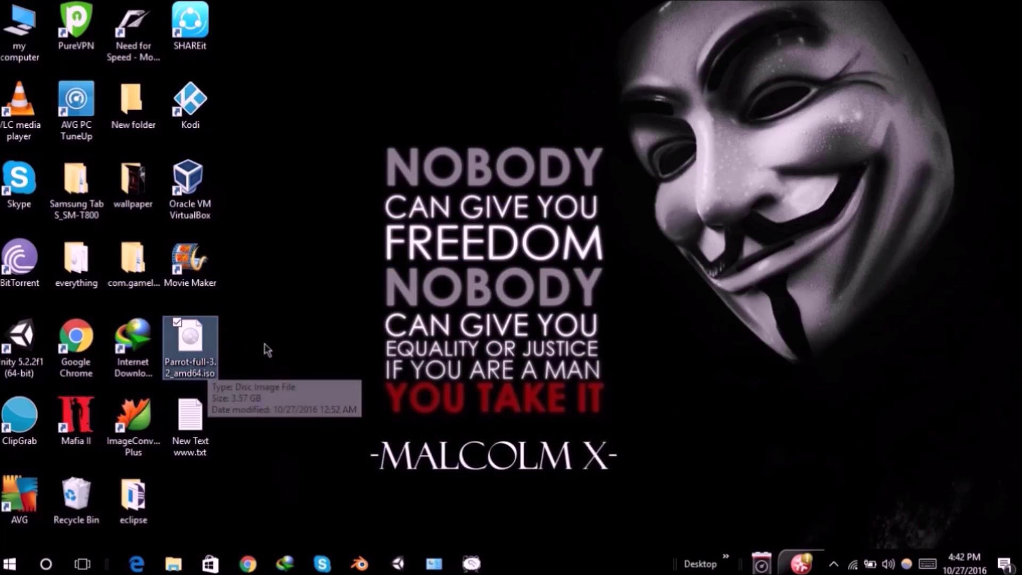
click(266, 346)
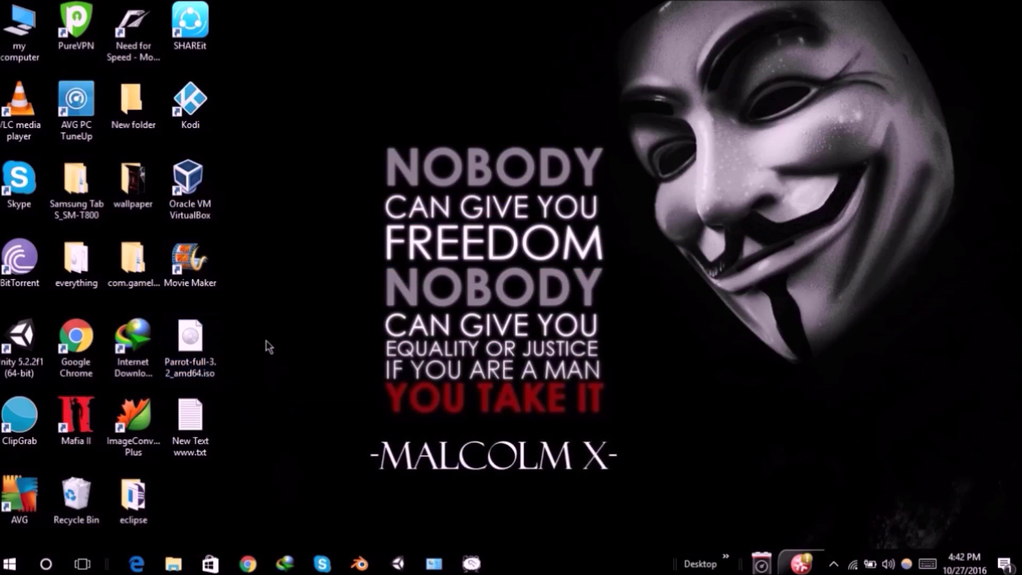
double_click(206, 192)
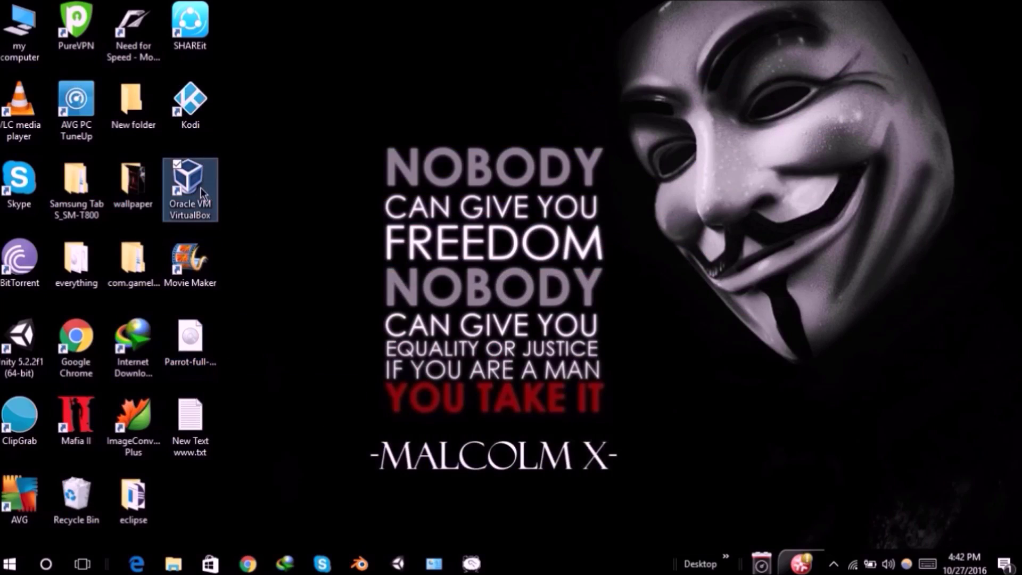
key(ctrl+n)
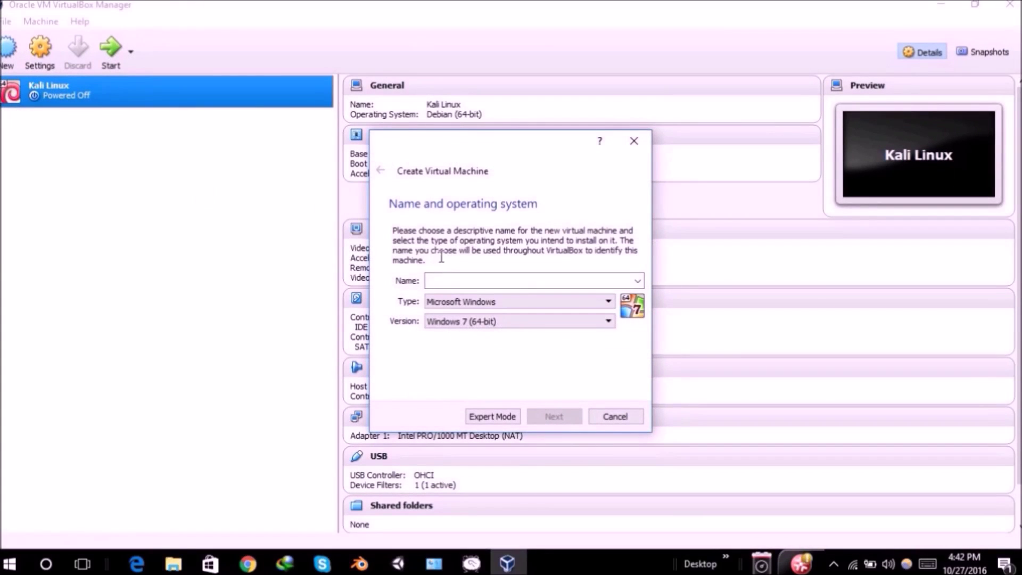
text(Par)
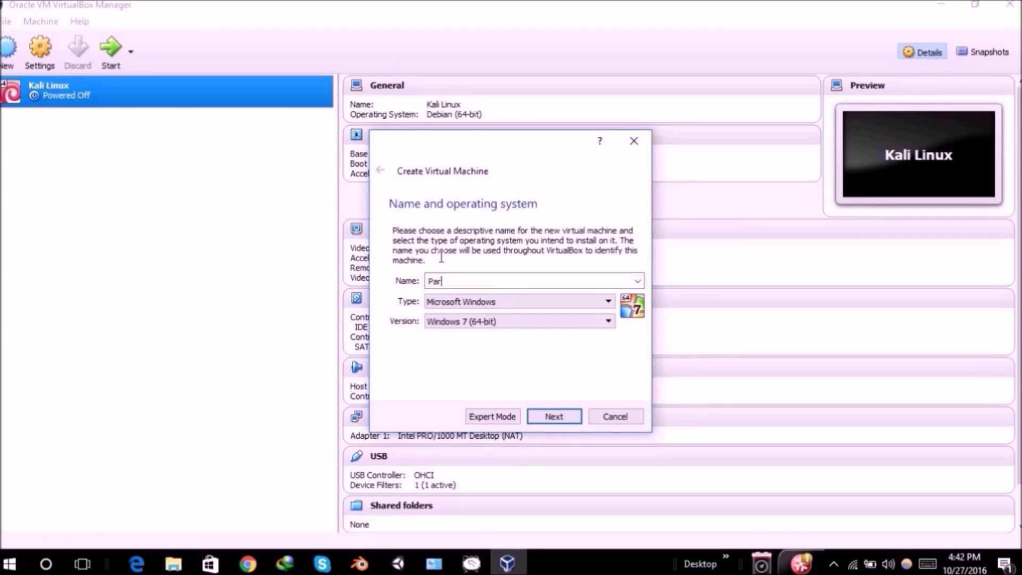
text(rot )
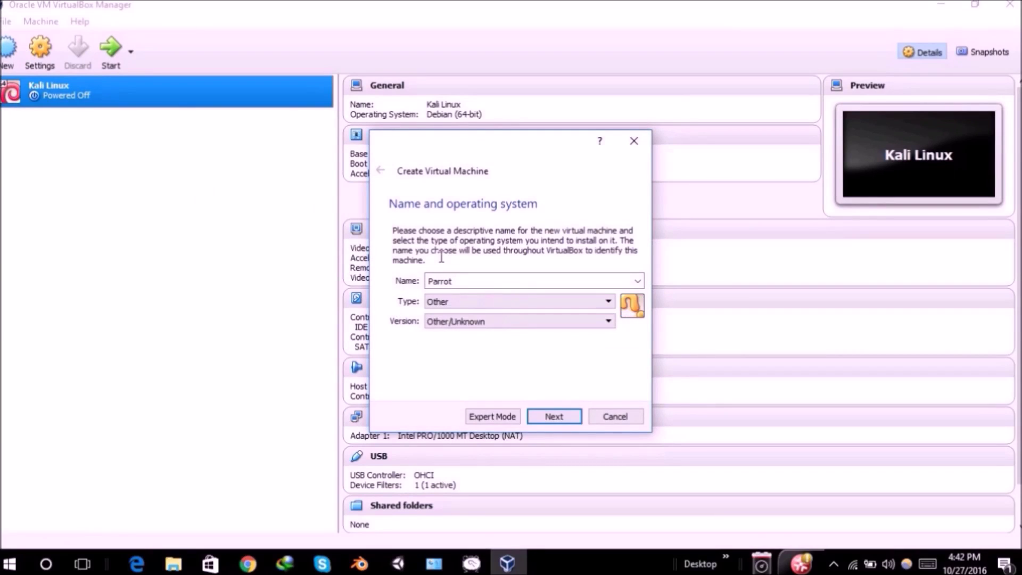
text(Sec)
text(urit)
text(y )
text(OS)
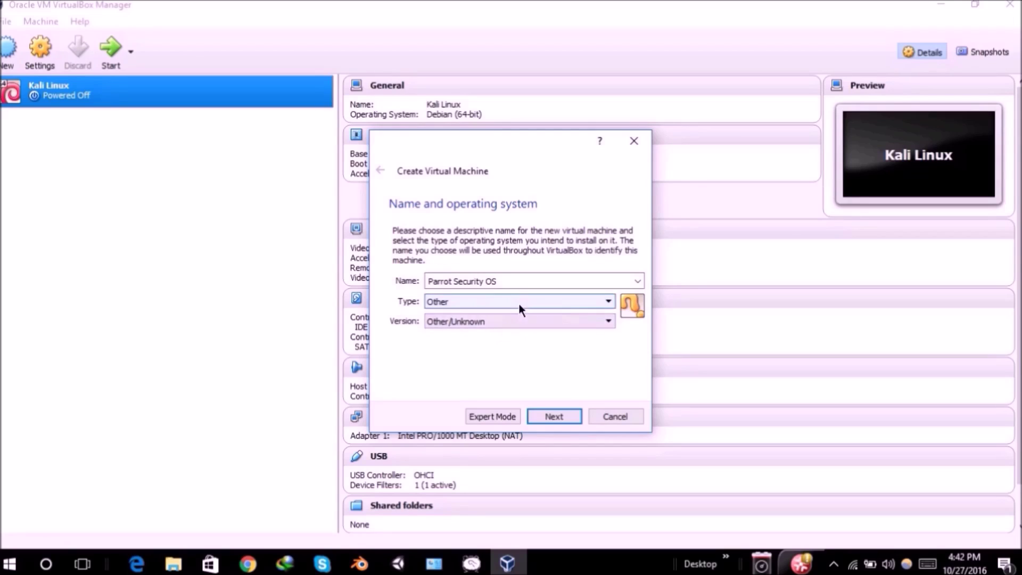
Name the machine Parrot Security OS with type Linux and version Debian (64-bit).
click(518, 302)
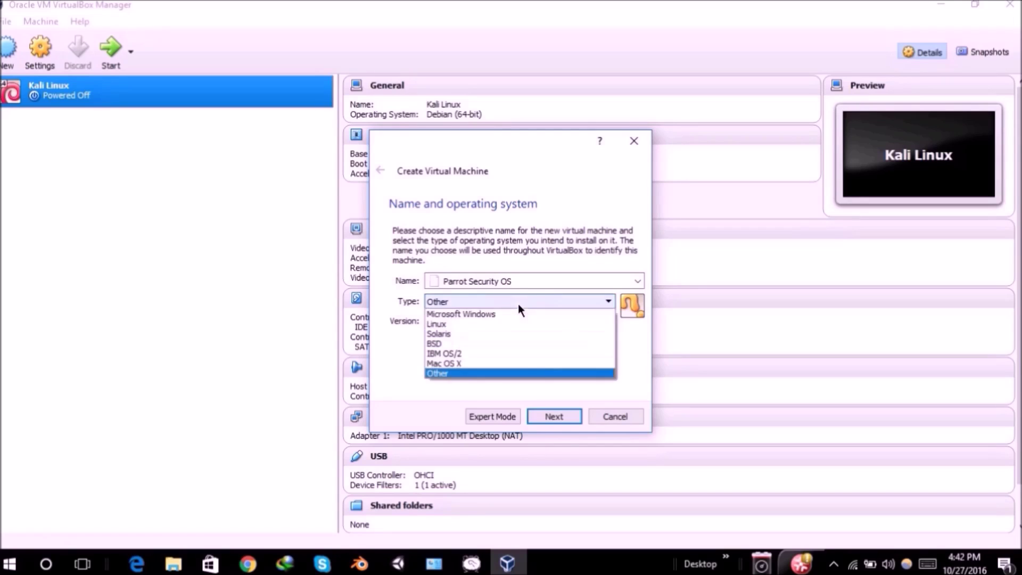
click(494, 324)
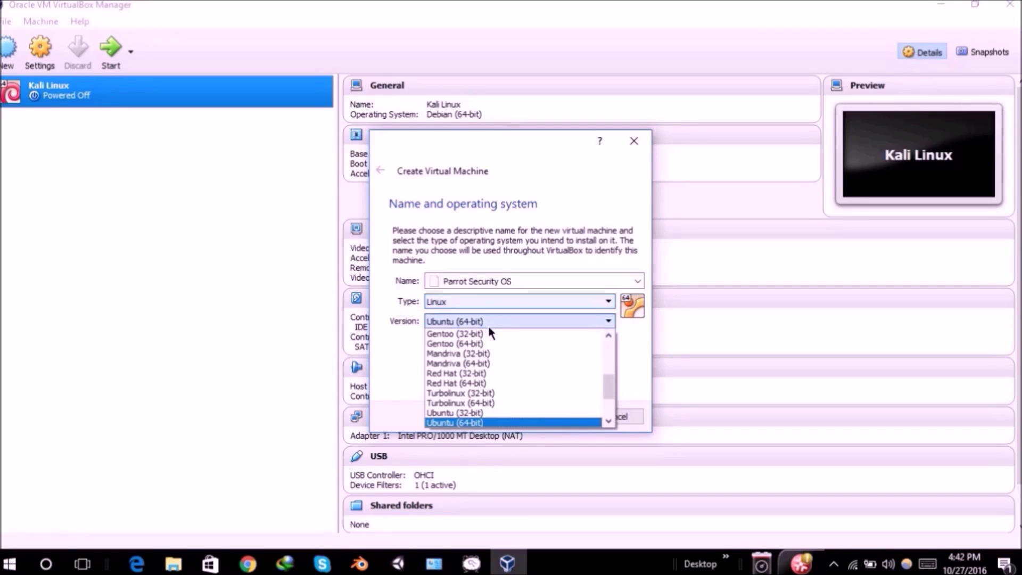
drag(607, 399, 605, 365)
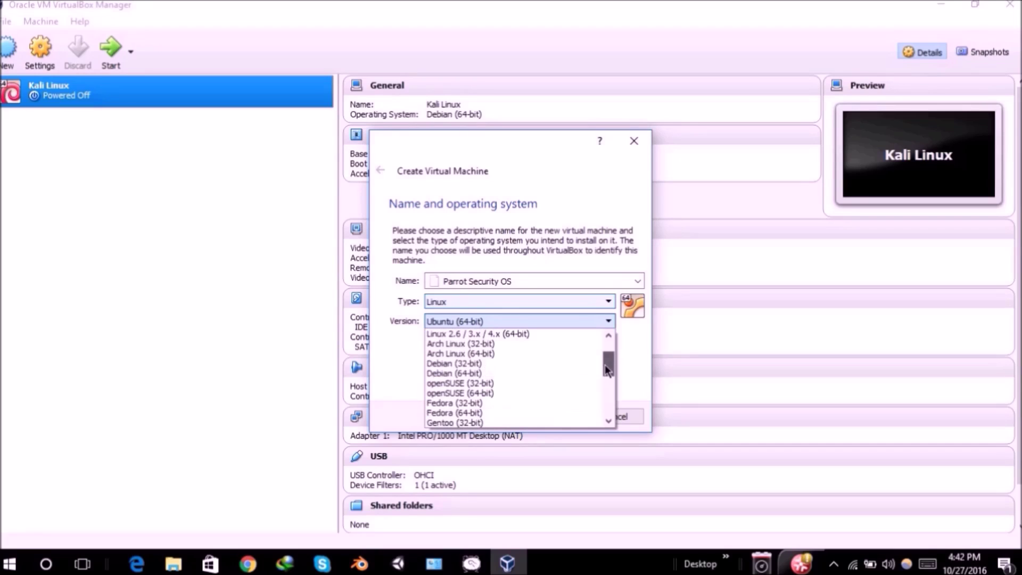
click(550, 370)
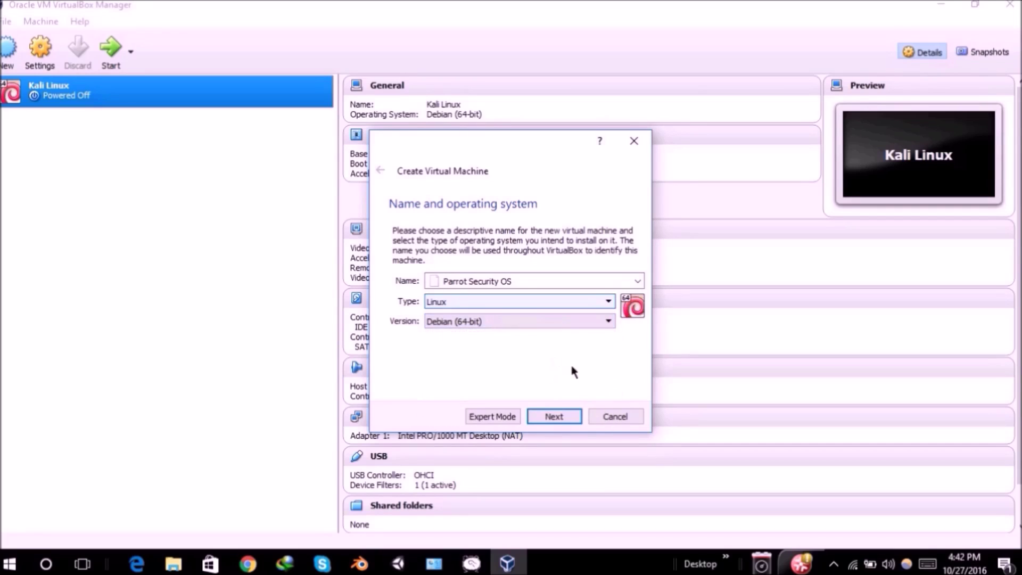
click(551, 416)
Keep the default memory and create a new 20 GB VDI virtual hard disk.
click(551, 417)
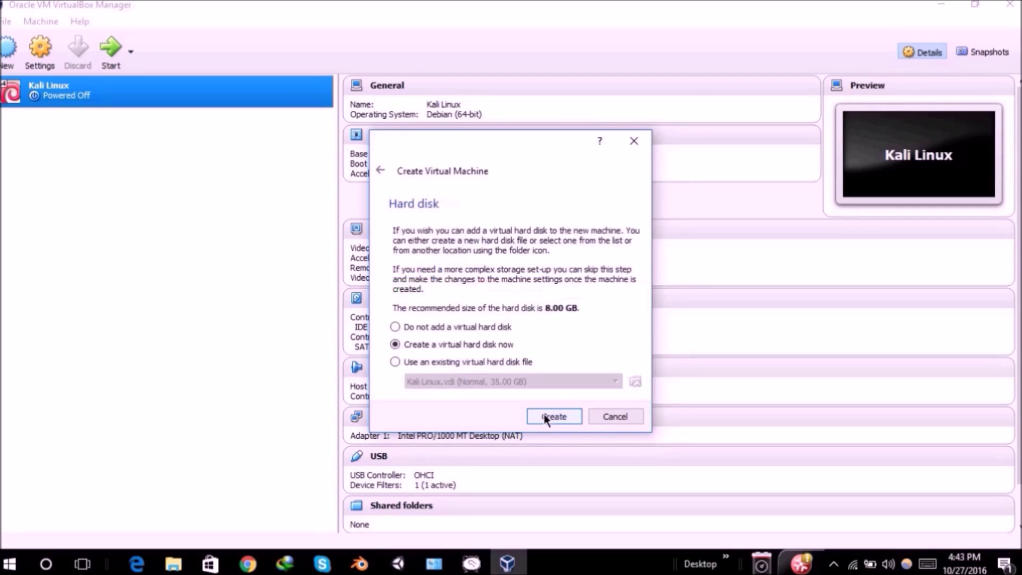
click(548, 416)
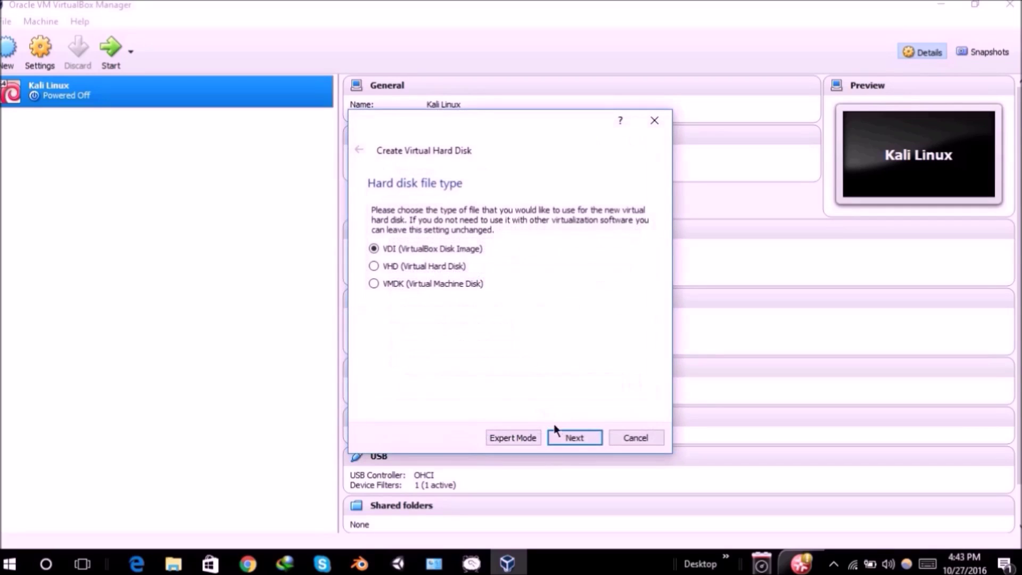
click(571, 439)
click(570, 440)
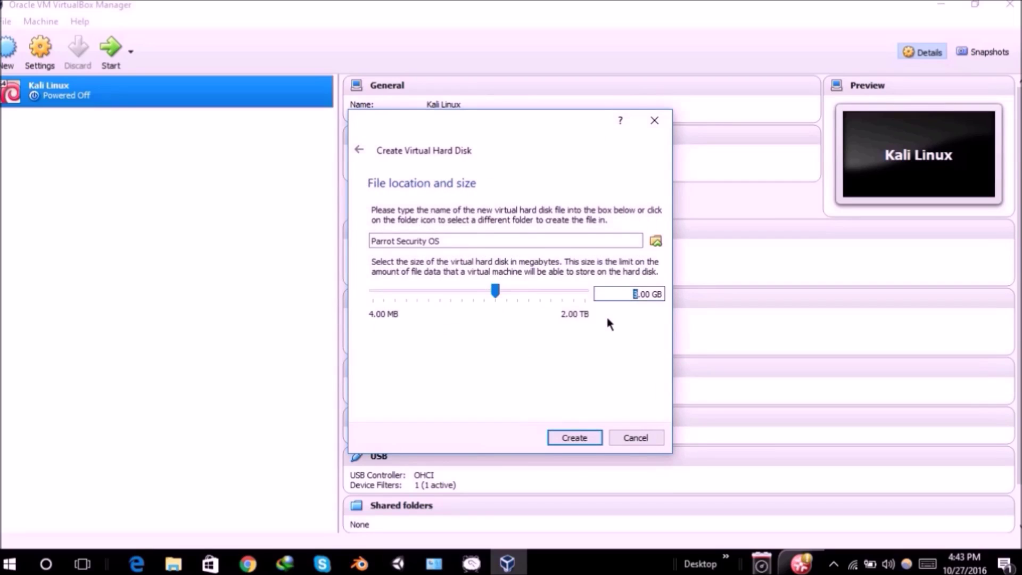
text(20)
click(577, 440)
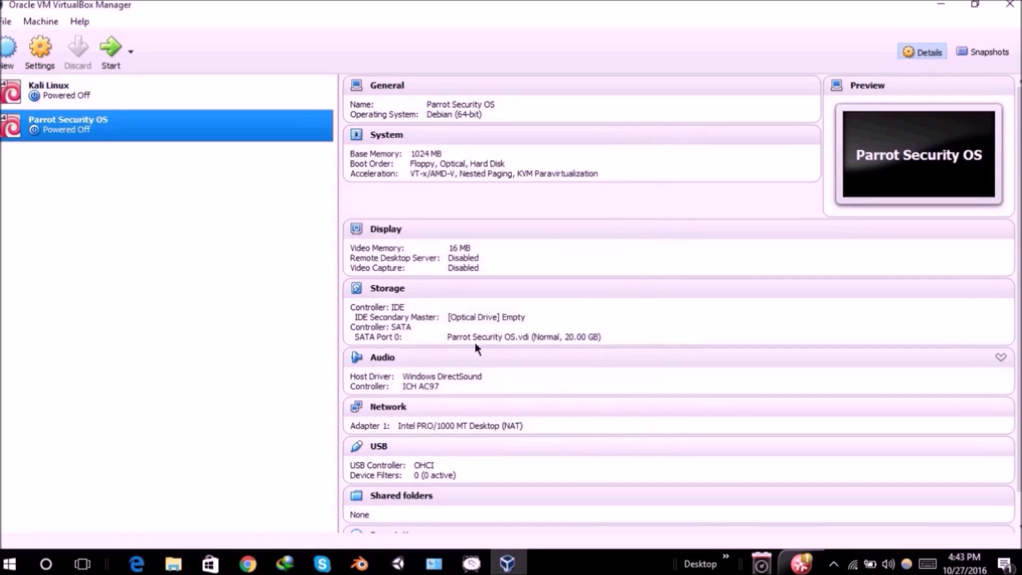
Set base memory to 1520 MB and boot from Optical then Hard Disk, with Floppy disabled.
click(42, 54)
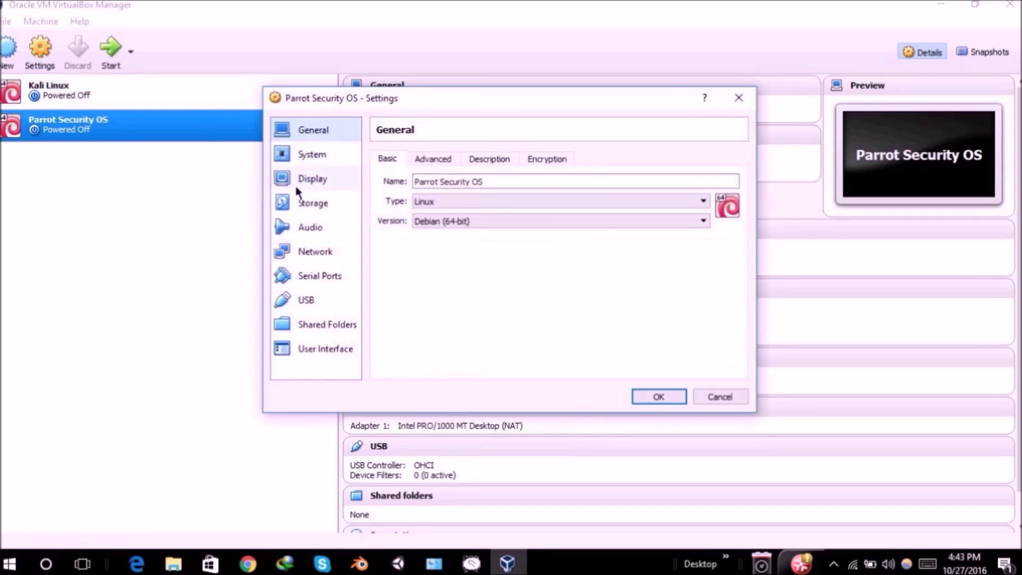
click(321, 155)
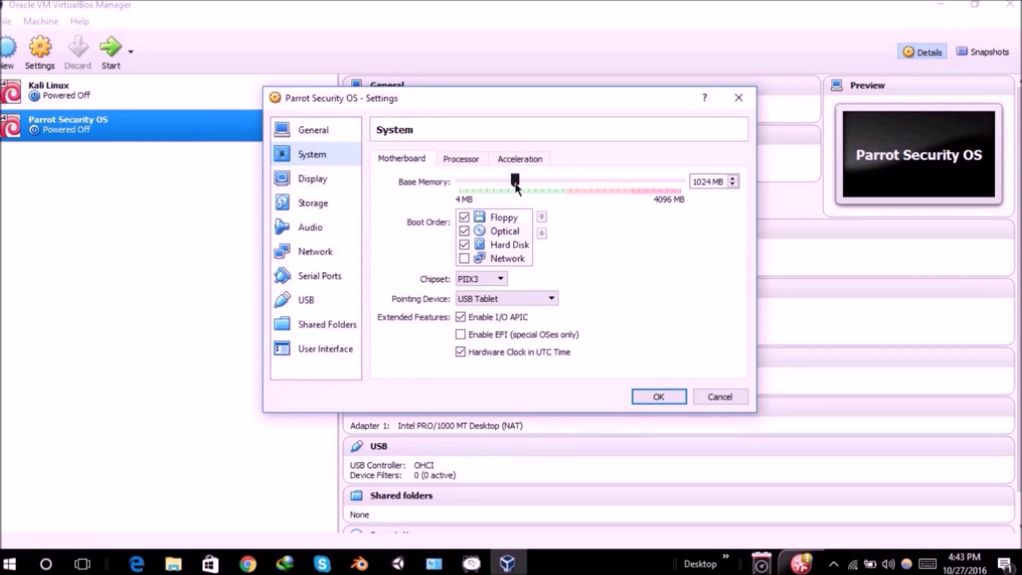
drag(515, 182, 543, 180)
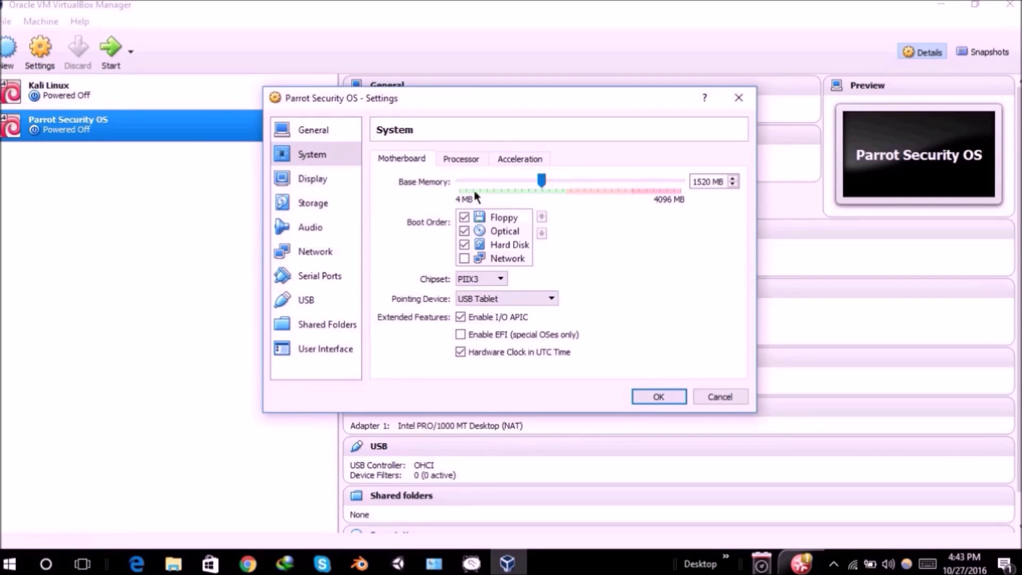
click(465, 219)
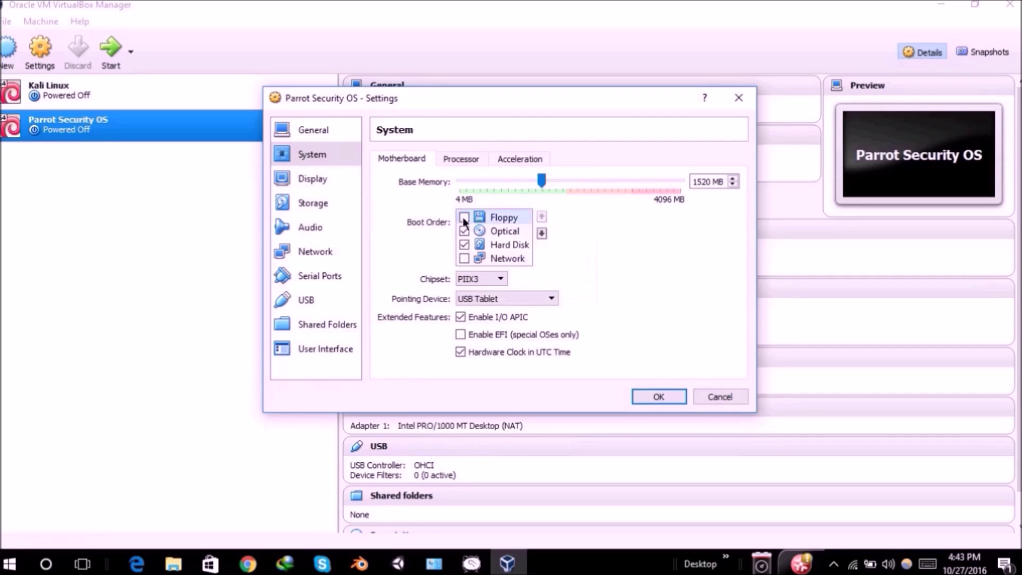
click(543, 234)
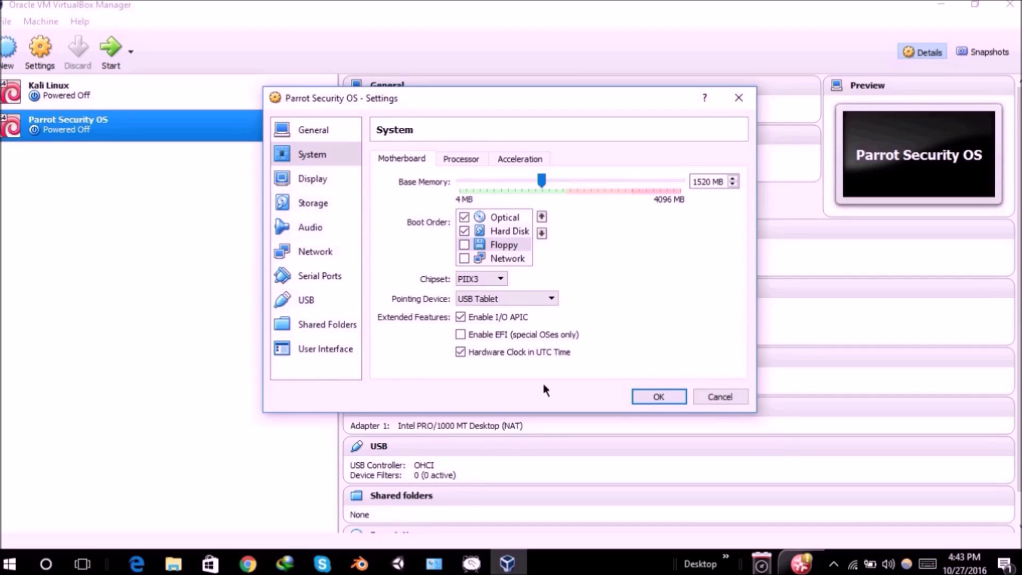
click(652, 395)
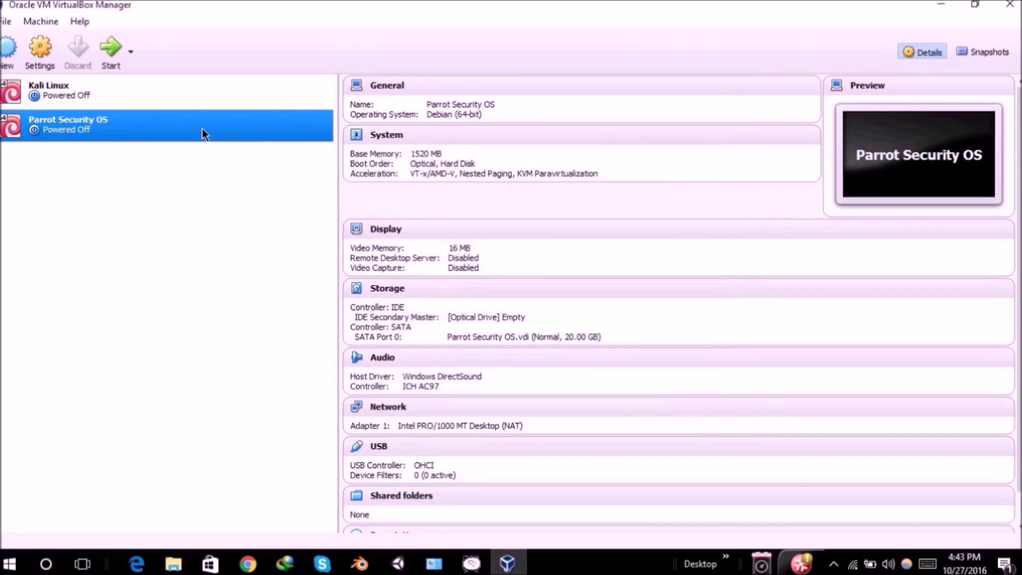
Choose Parrot-full-3.2_amd64.iso from the Desktop as start-up disk and boot the machine.
click(111, 54)
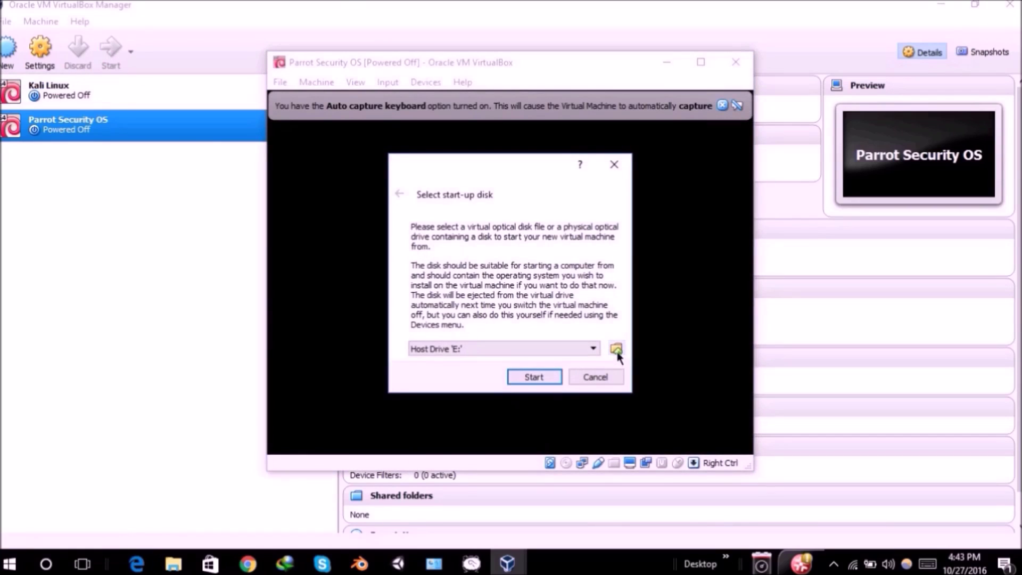
click(616, 349)
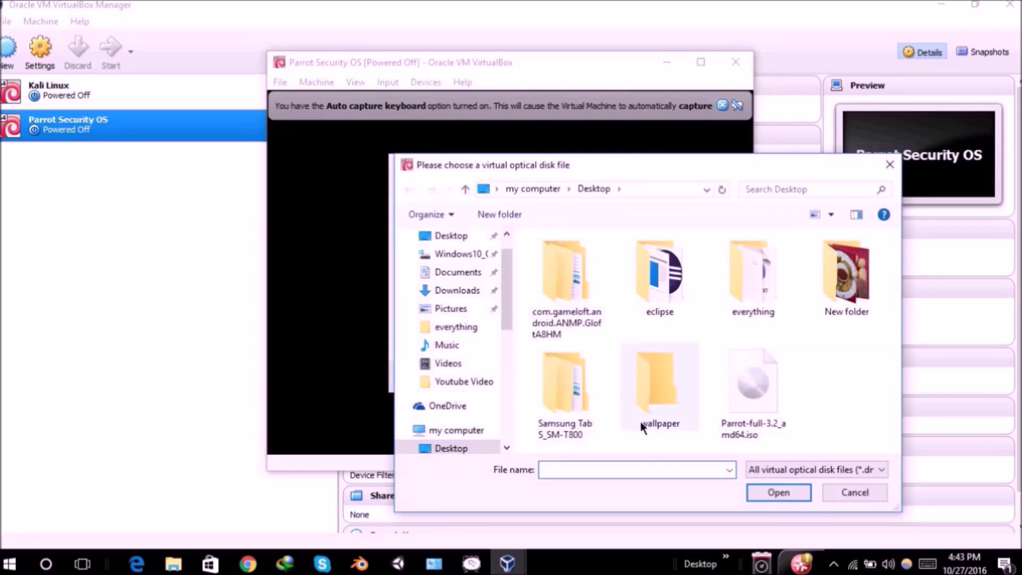
click(461, 450)
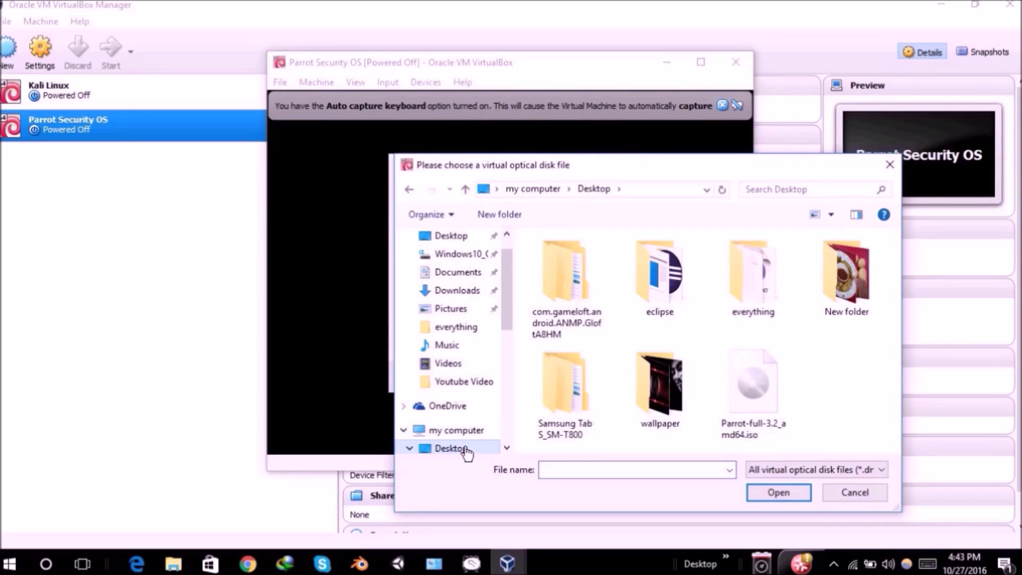
click(765, 397)
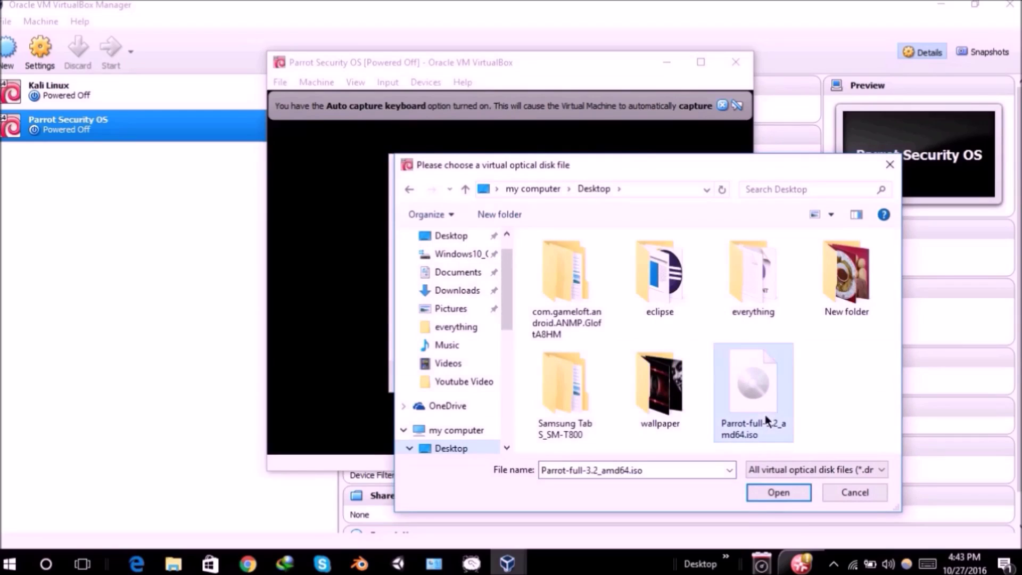
double_click(778, 392)
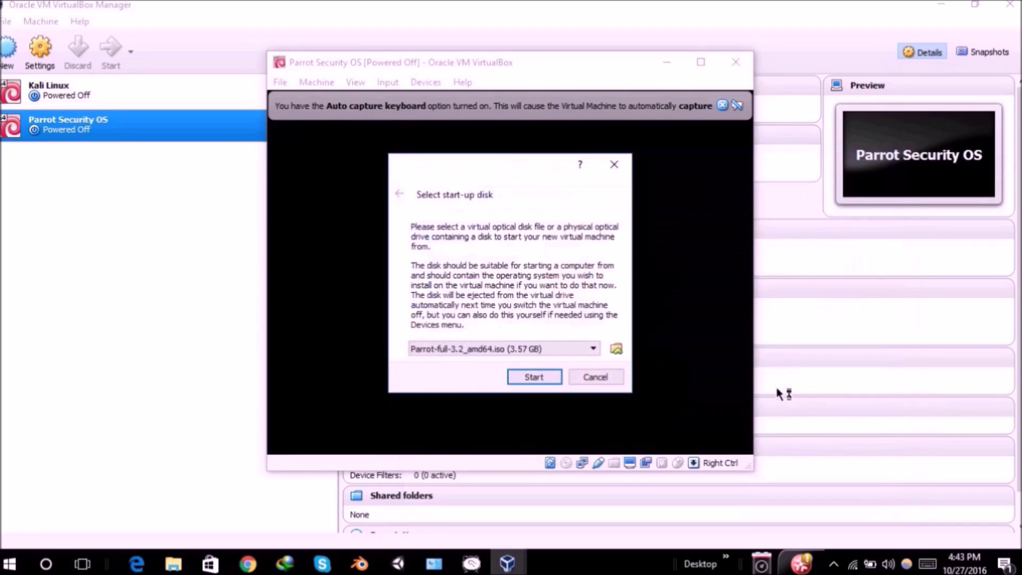
click(529, 375)
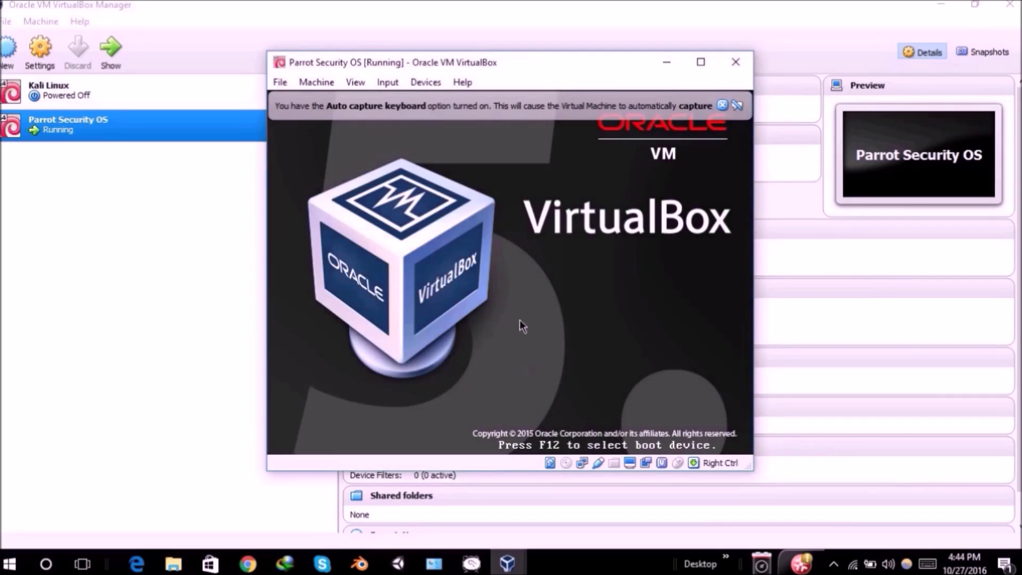
Maximize the VM window and choose Install > Standard Installer from the Parrot boot menu.
click(701, 62)
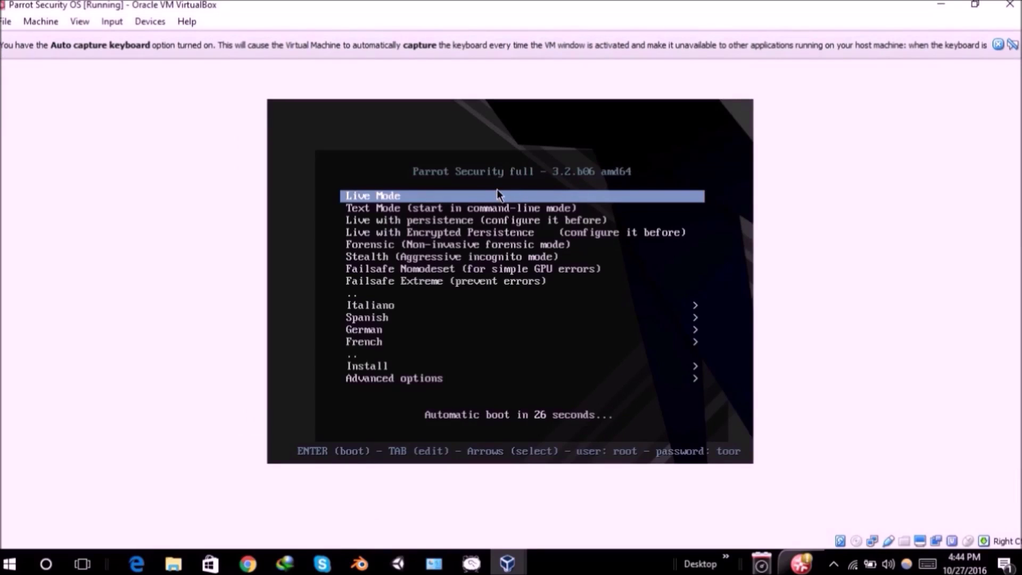
key(Down)
key(Down)
key(Down)
key(Down)
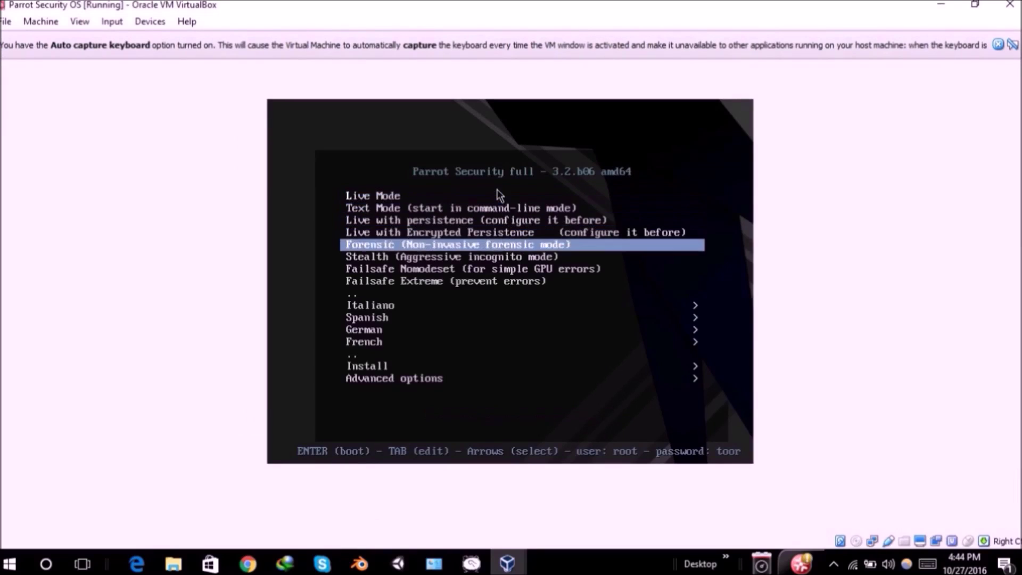
key(Down)
key(Down)
key(Down)
key(Down)
key(Down)
key(Down)
key(Down)
key(Down)
key(Down)
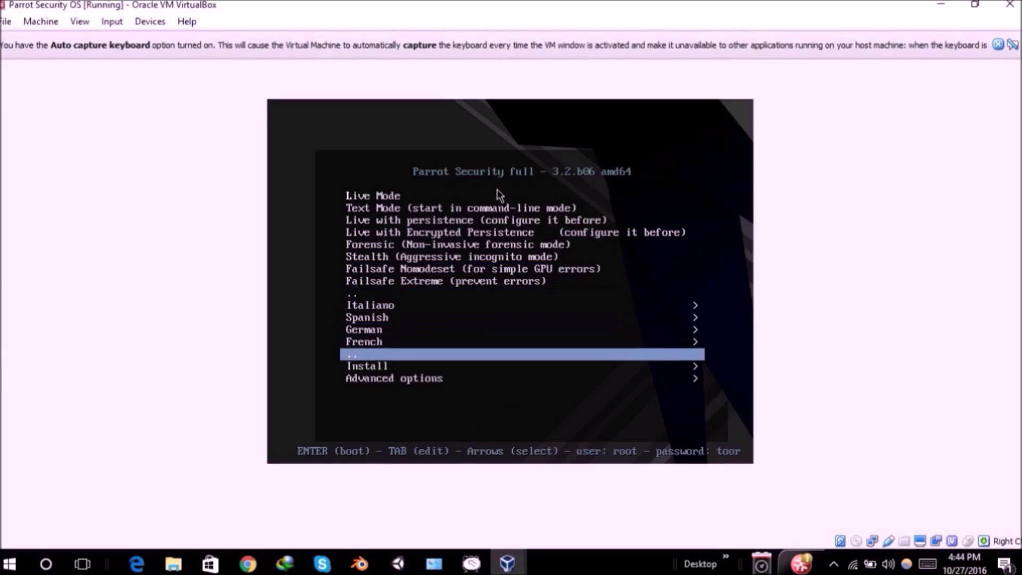
key(Down)
key(Return)
key(Down)
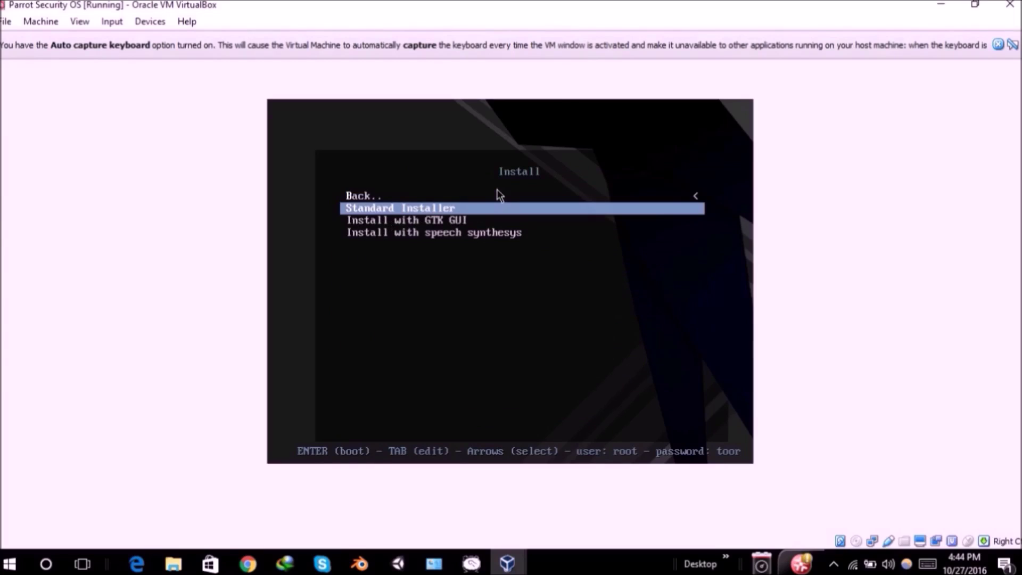
key(Return)
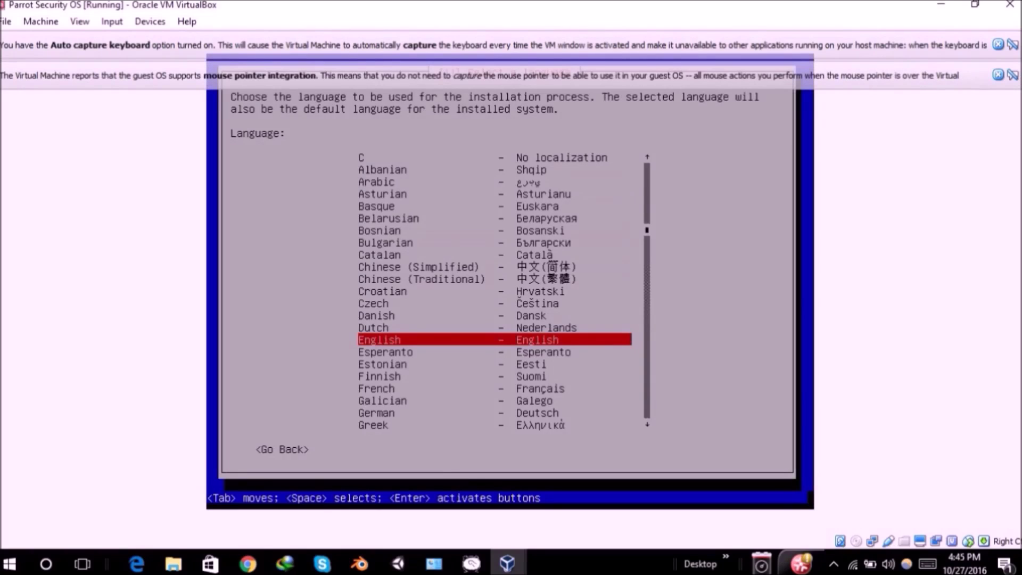
Accept English, United States and the American English keymap, then dismiss the mouse and keyboard notices.
key(Return)
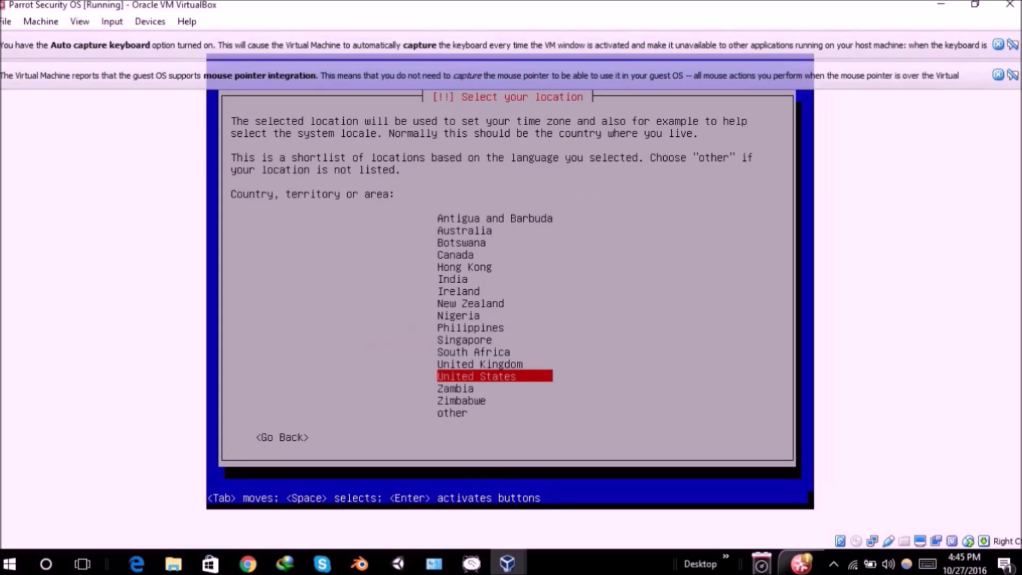
key(Return)
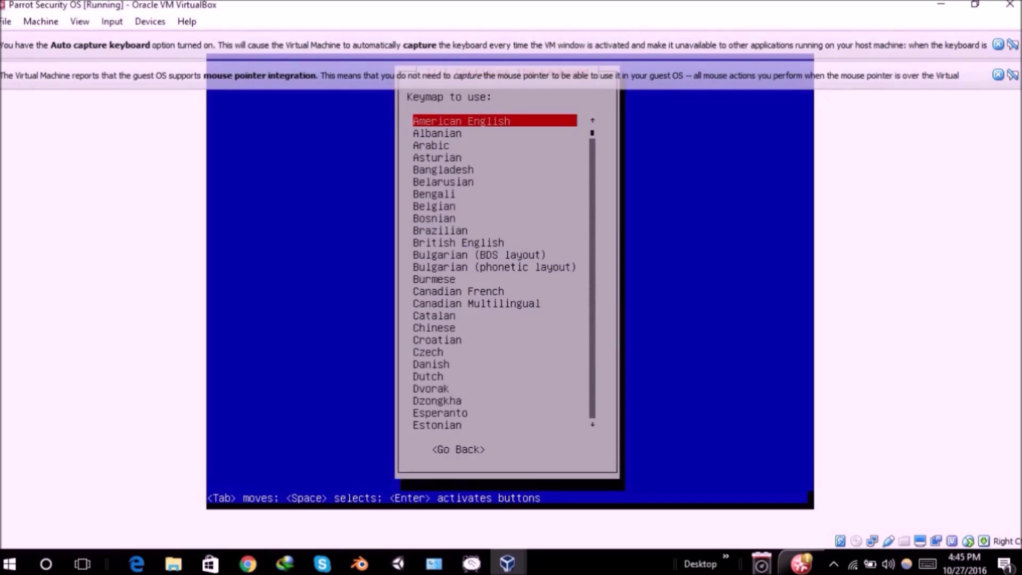
key(Return)
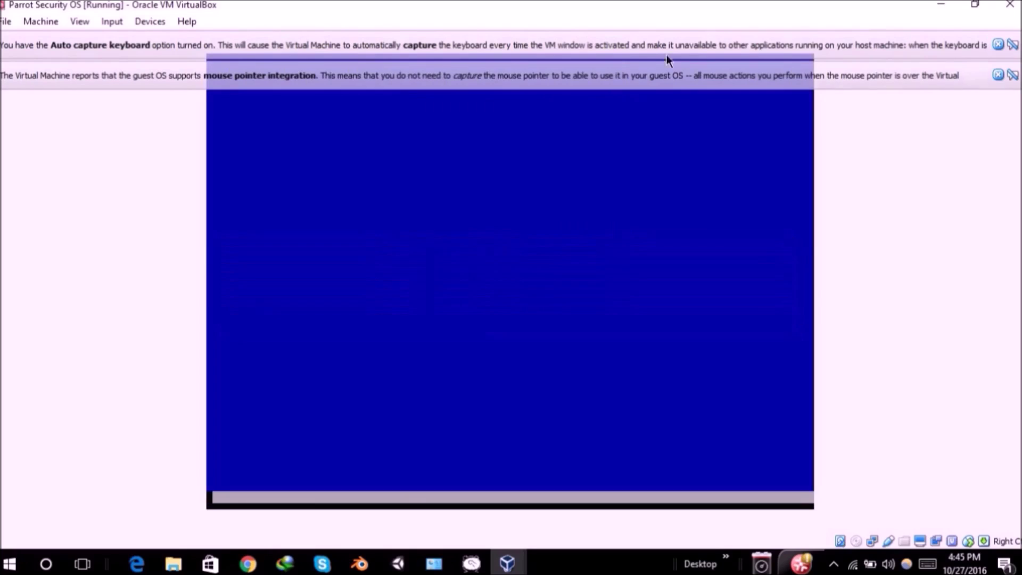
click(996, 75)
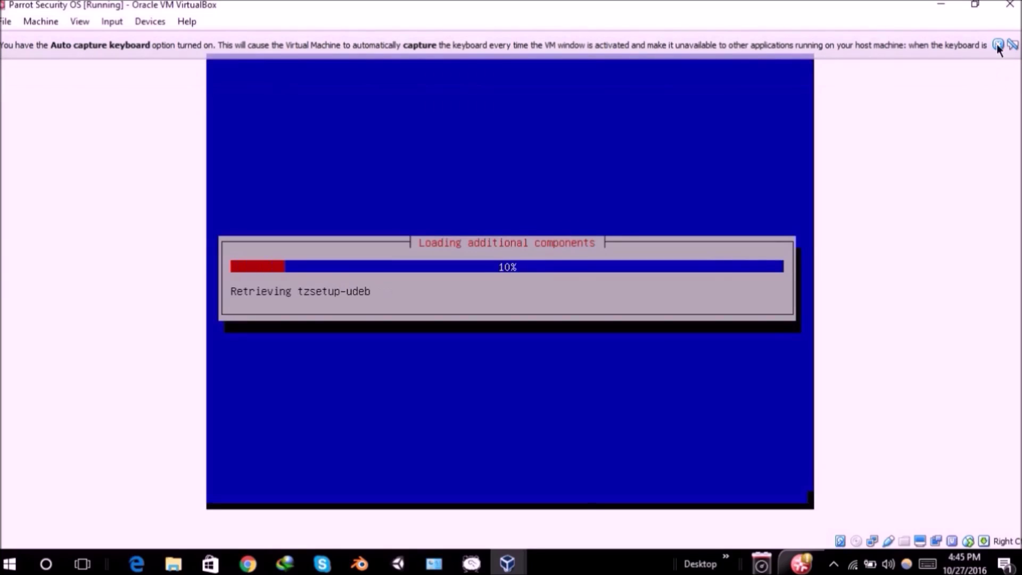
click(997, 44)
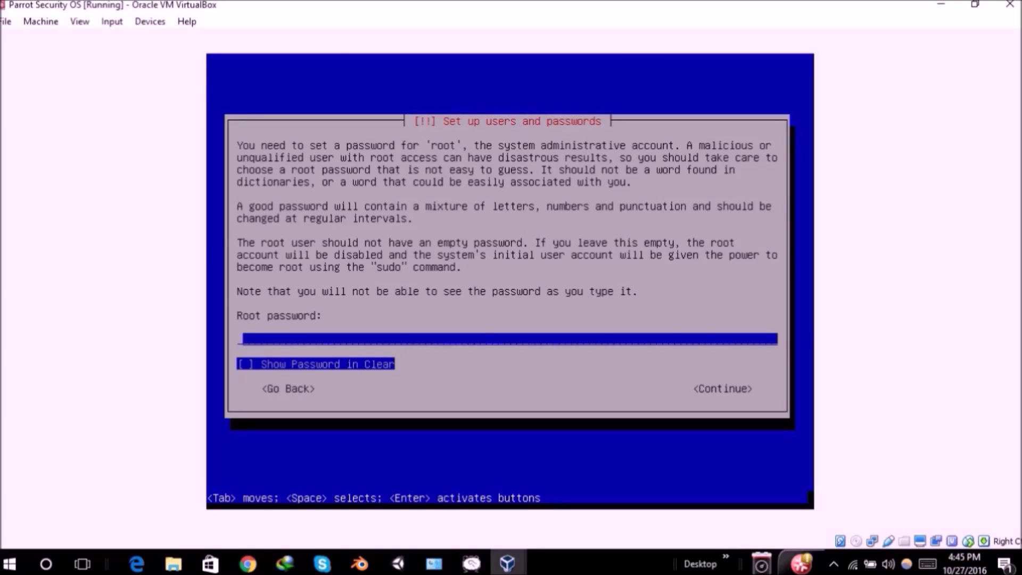
text(*)
text(****)
text(***)
Enter the root password and re-enter it in the verify field.
key(Return)
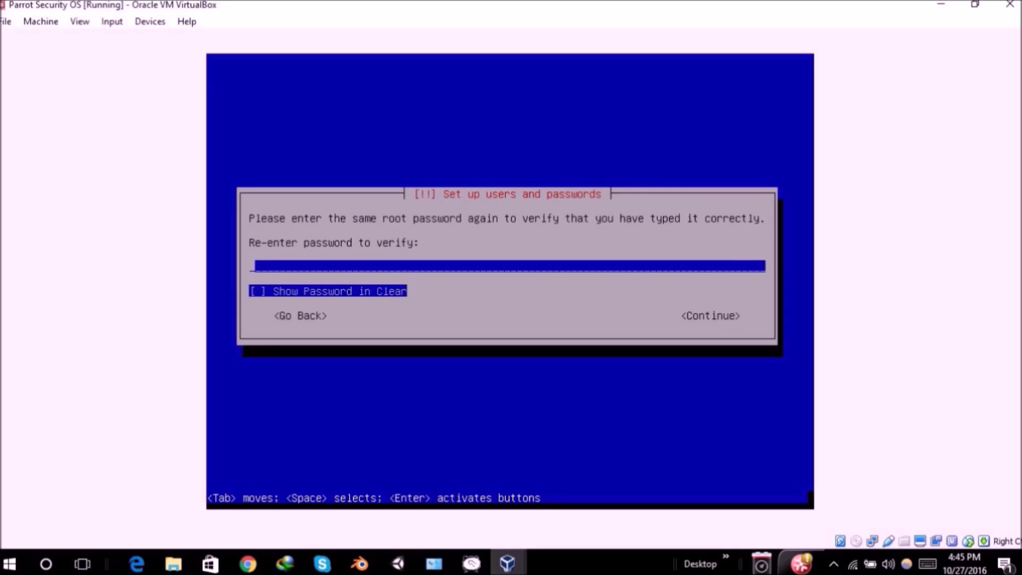
text(*****)
text(***)
key(Tab)
key(Tab)
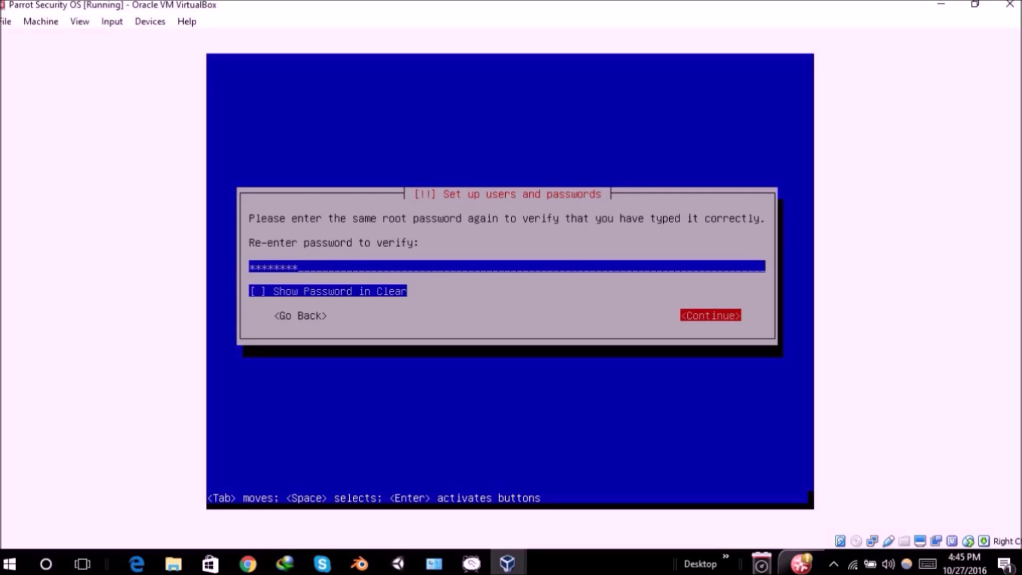
key(Return)
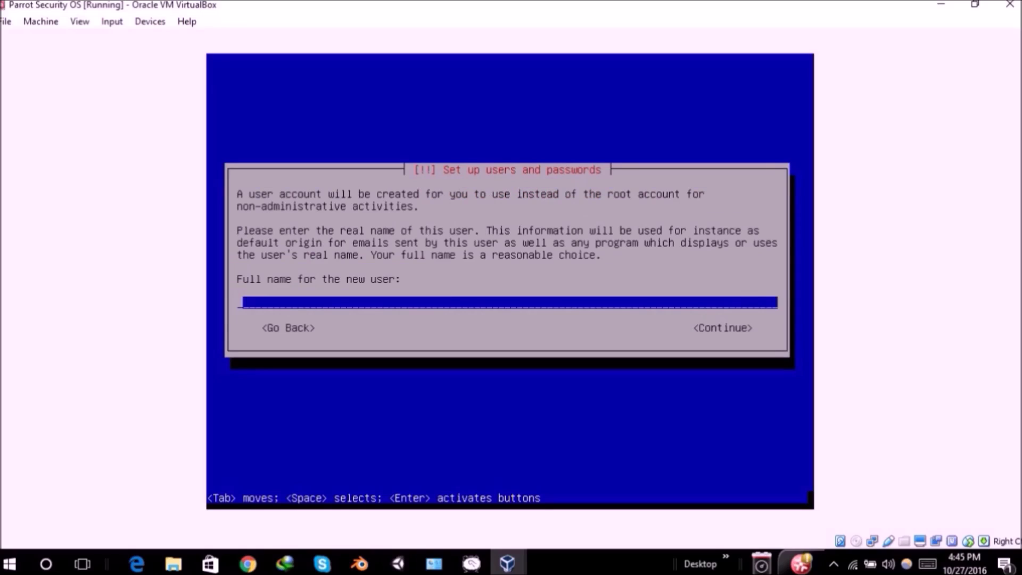
text(S)
text(tic)
text(kno)
text(tec)
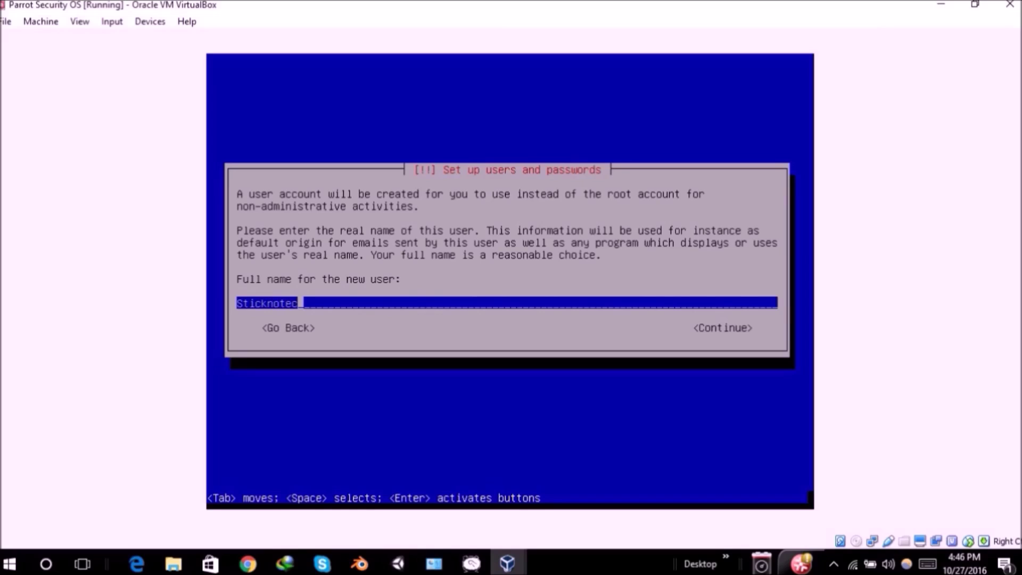
text(h)
Enter the new user's full name, keep the suggested username, and set and verify its password.
key(Tab)
key(Return)
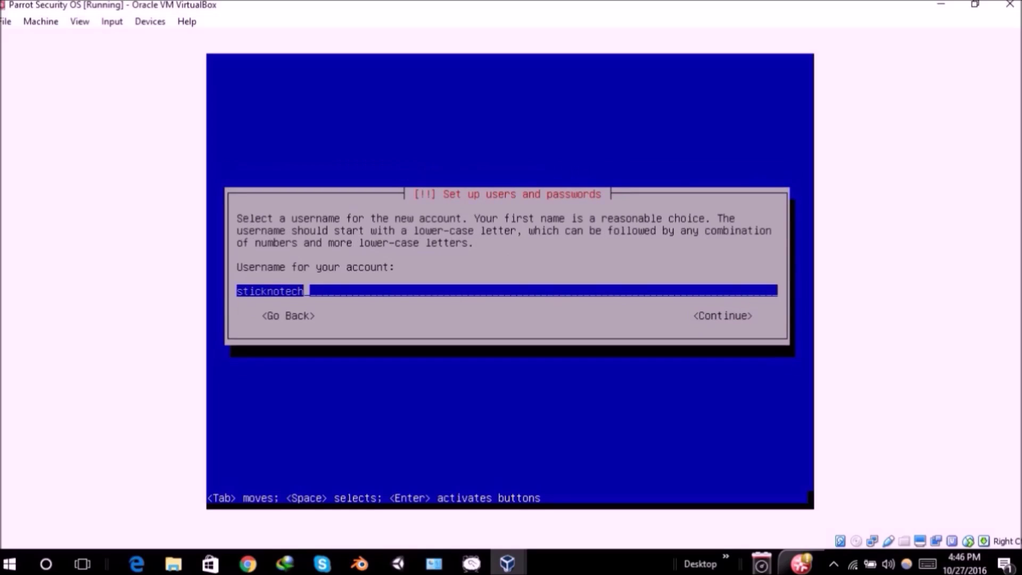
key(Tab)
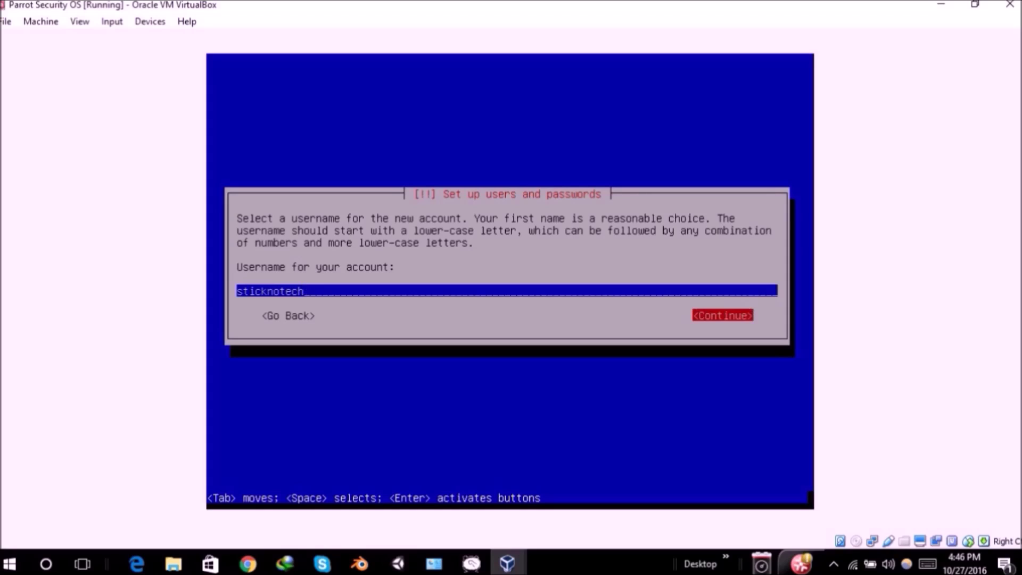
key(Return)
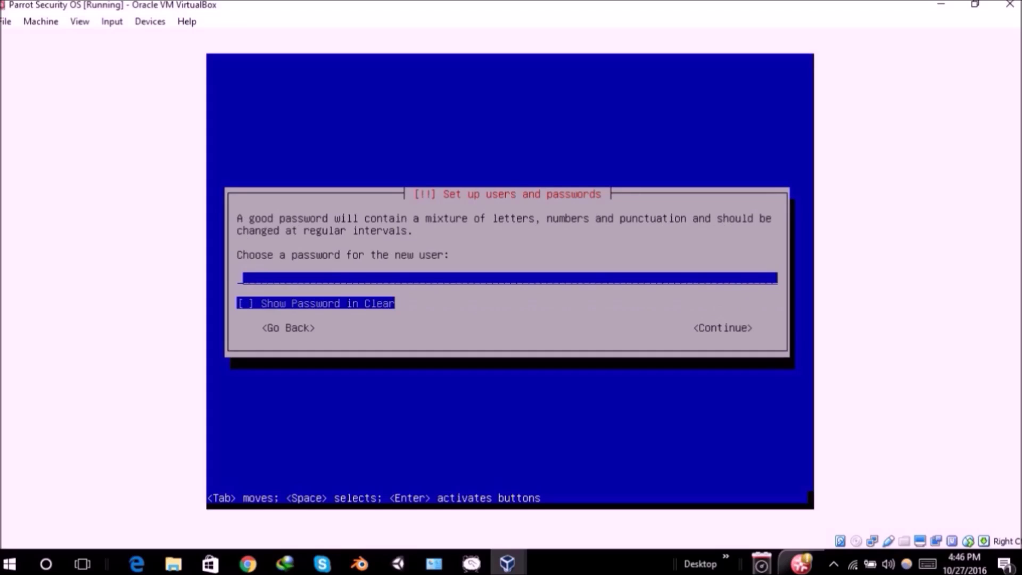
text(*****)
text(***)
key(Tab)
key(Tab)
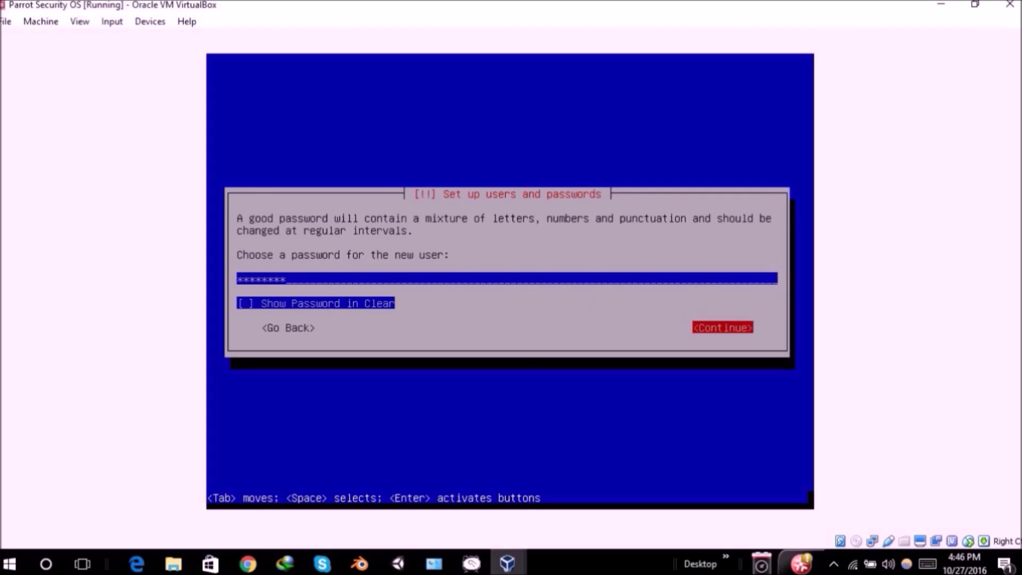
key(Return)
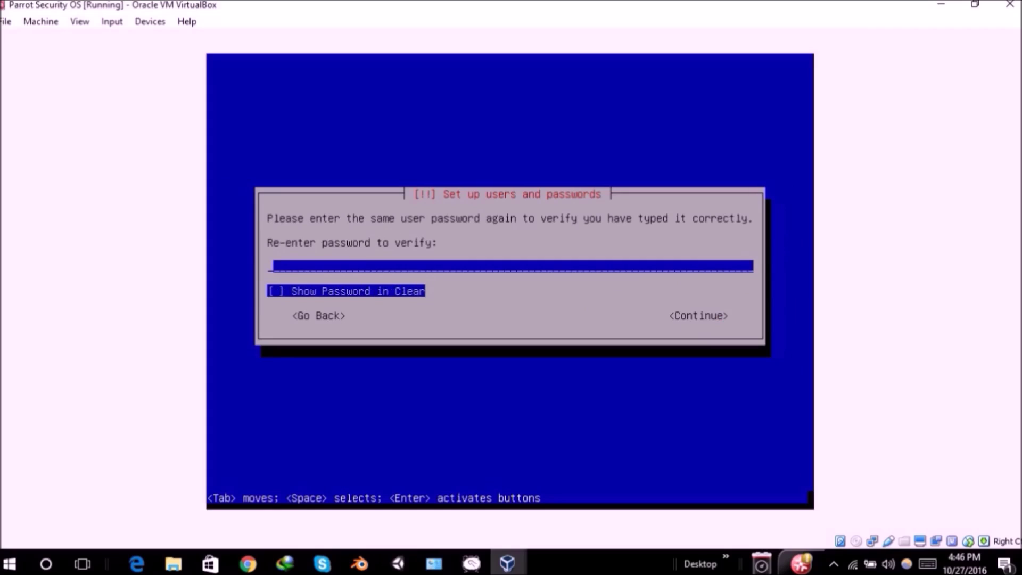
text(******)
text(**)
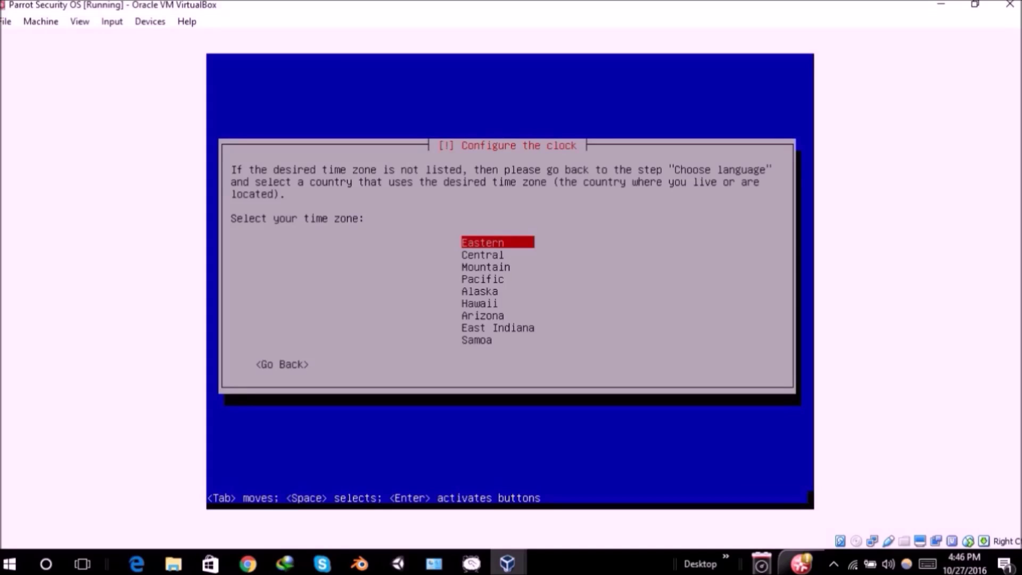
Select Pacific as the time zone.
key(Down)
key(Down)
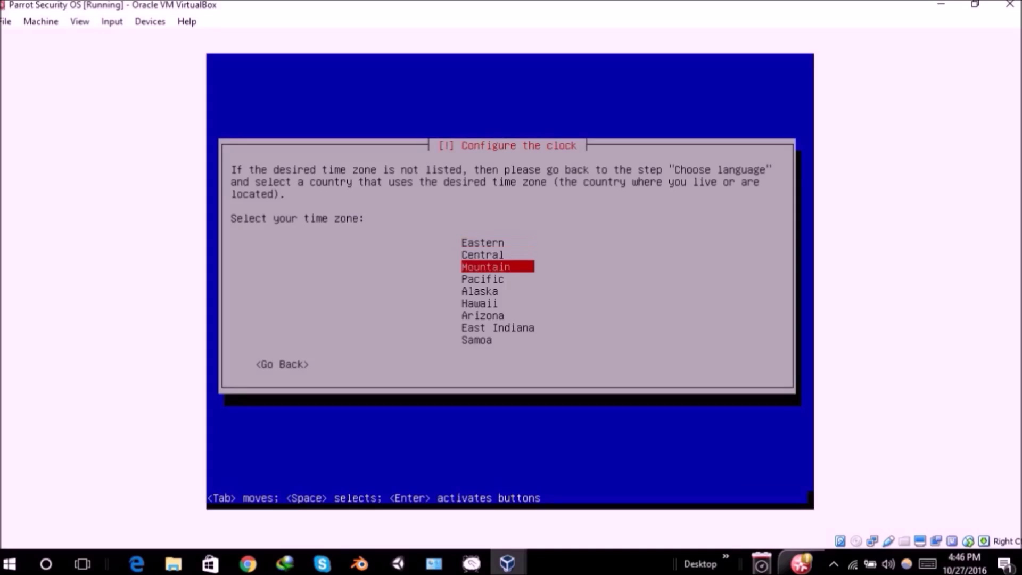
key(Down)
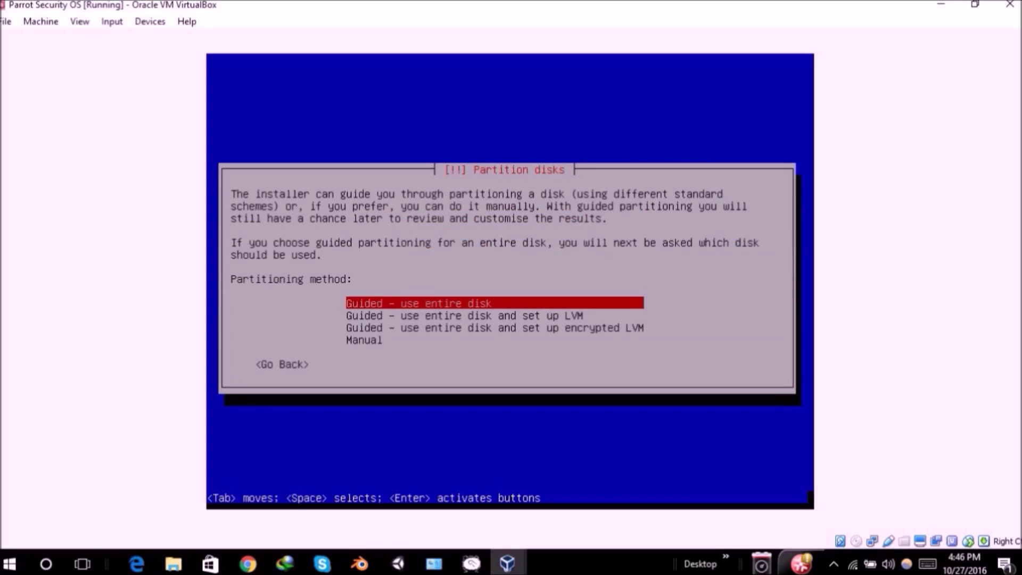
Partition the whole 21.5 GB virtual disk with guided partitioning and write the changes.
key(Return)
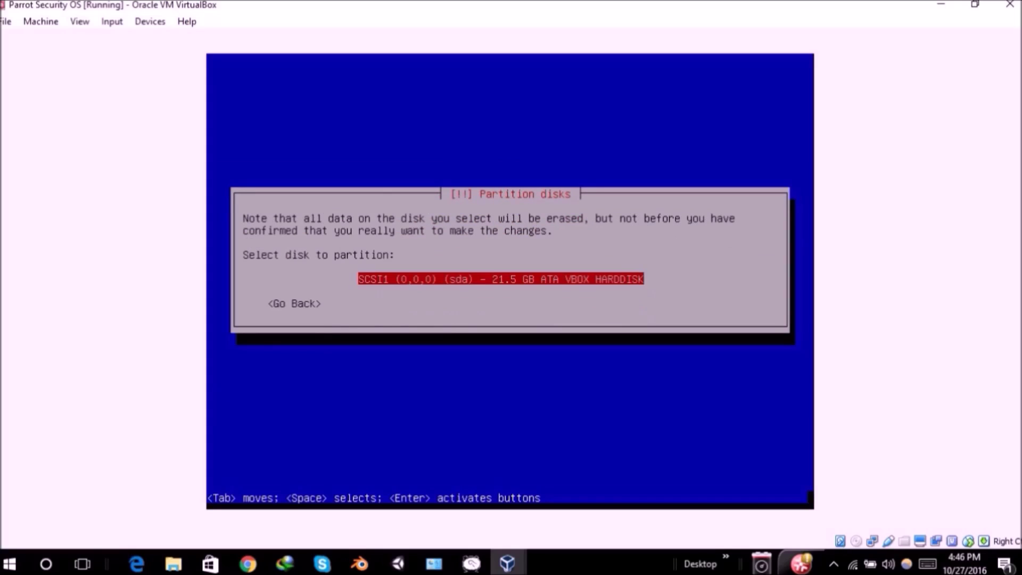
key(Return)
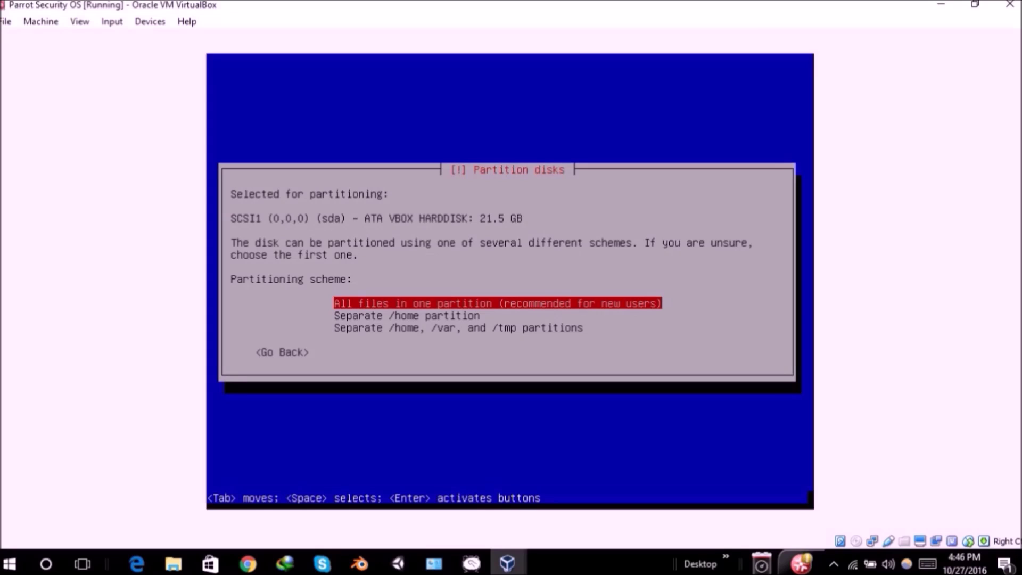
key(Return)
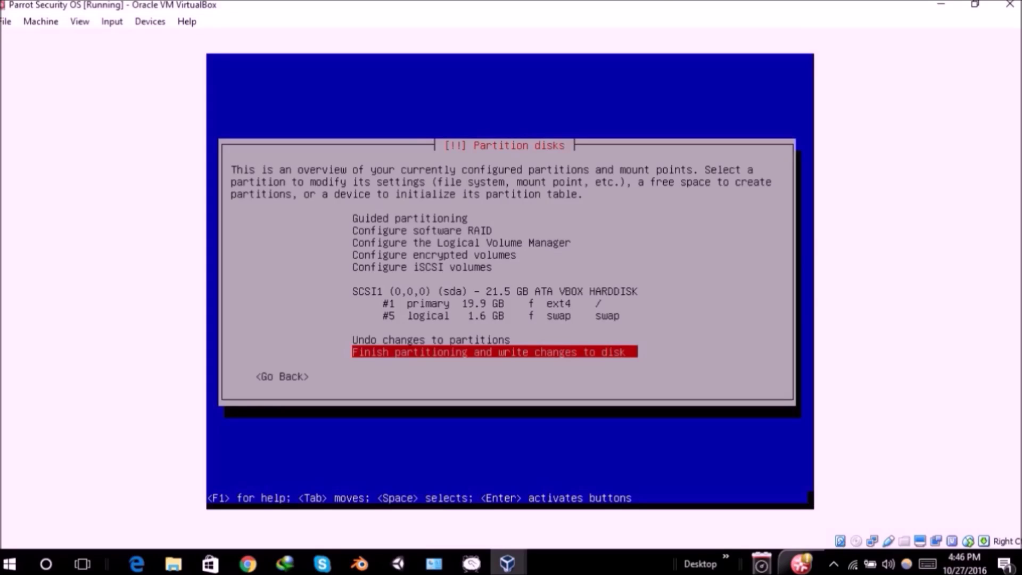
key(Return)
key(Tab)
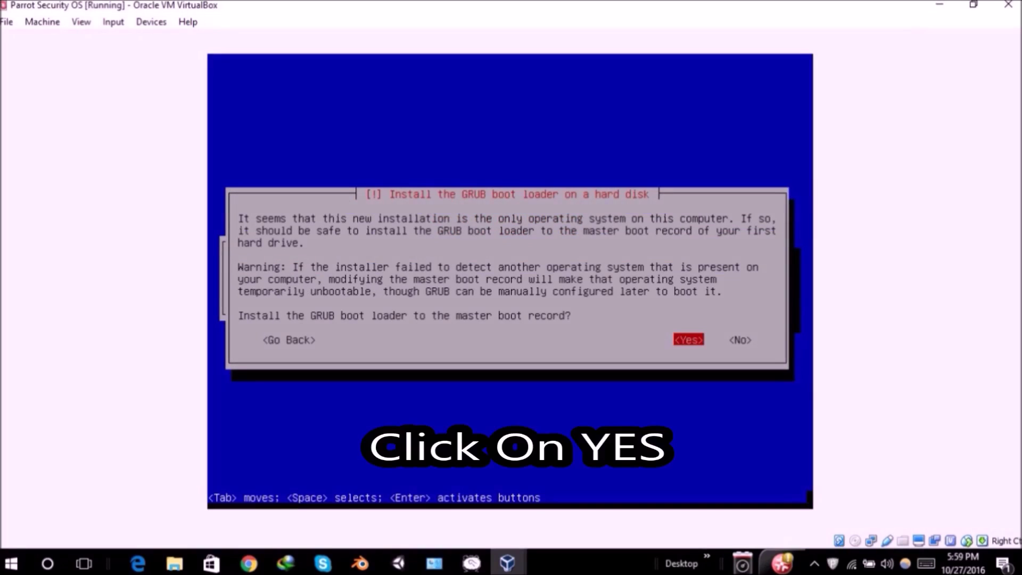
Install GRUB to the master boot record on /dev/sda.
key(Return)
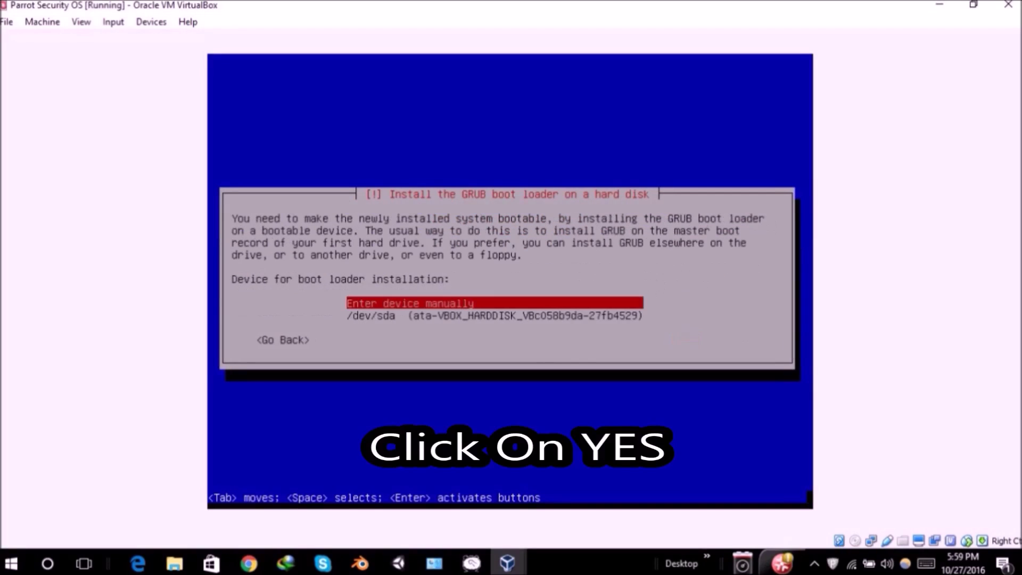
key(Down)
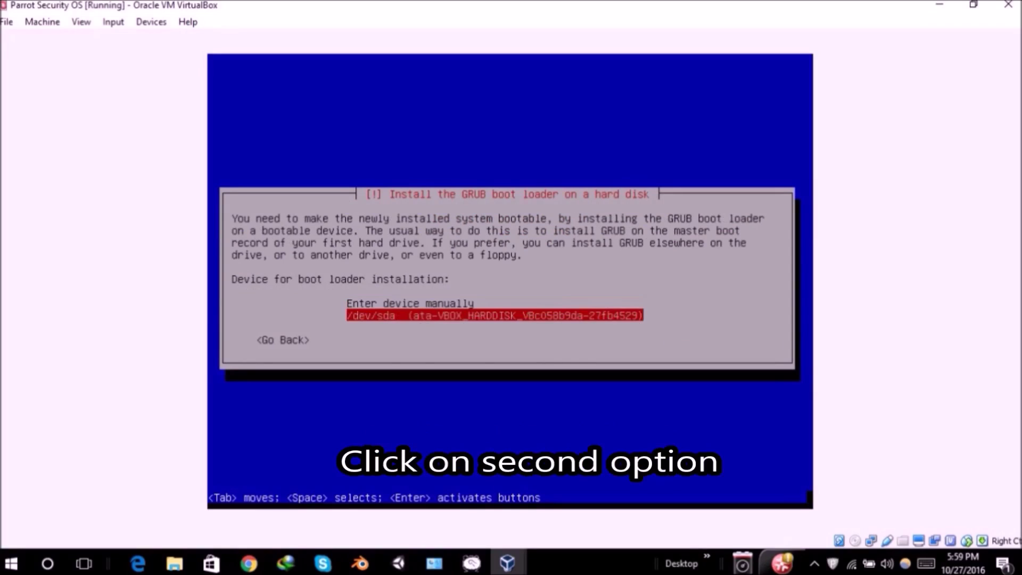
key(Return)
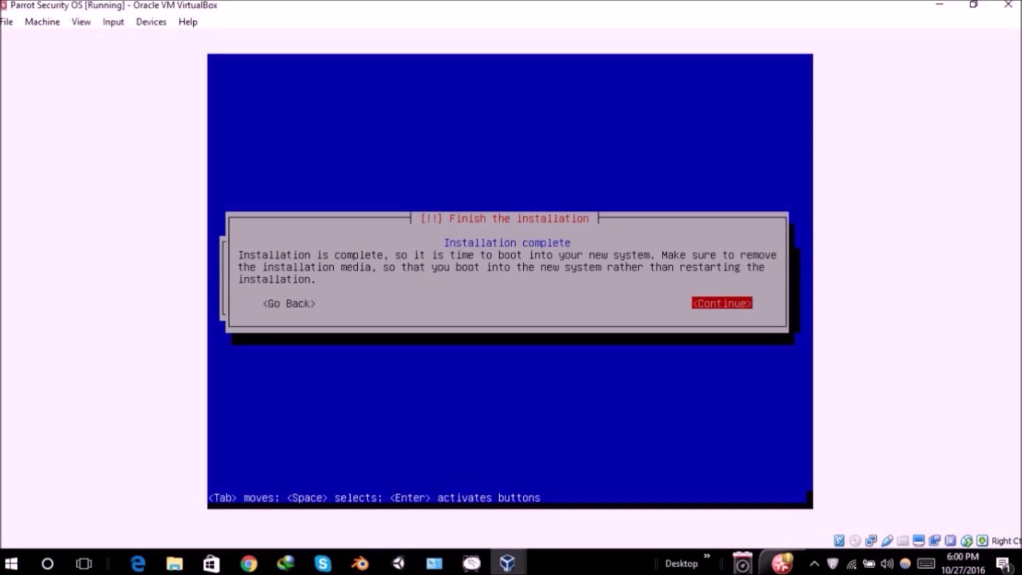
Acknowledge Installation complete and let the VM reboot into Parrot.
key(Return)
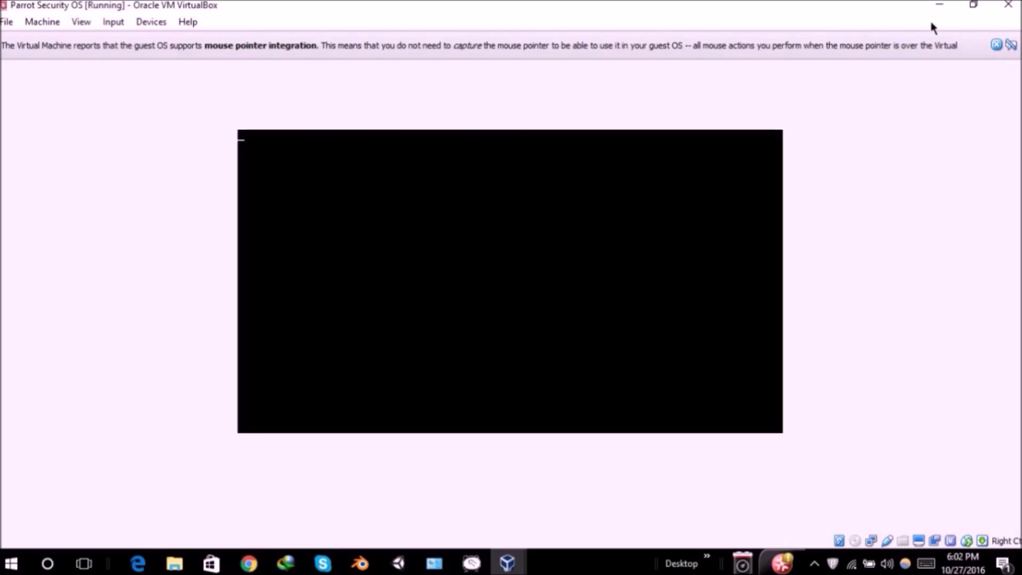
Close the mouse pointer integration notice and wait for Parrot's login screen.
click(996, 45)
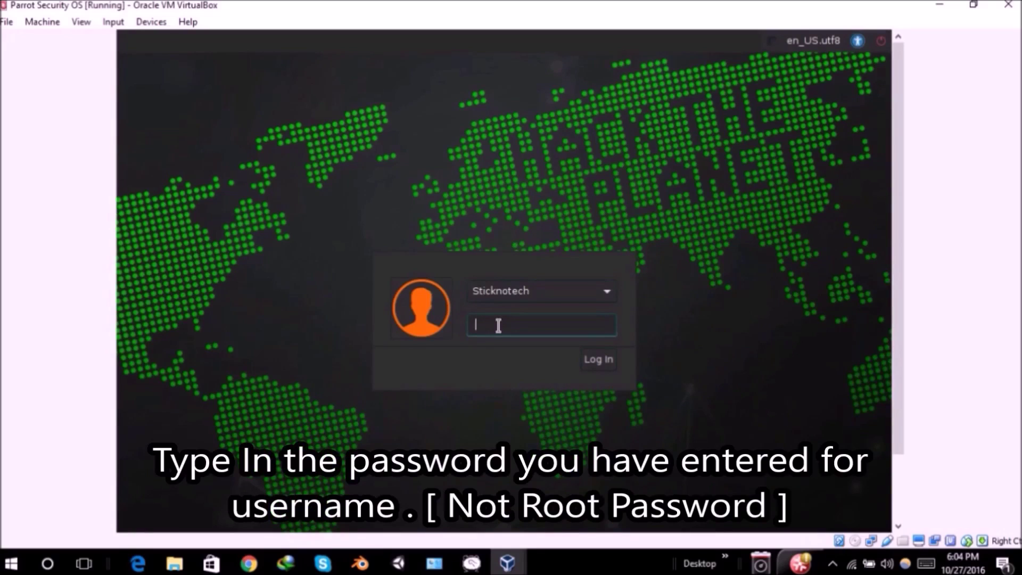
text(****)
text(*)
Log in to the Parrot desktop with the user account's password.
click(604, 361)
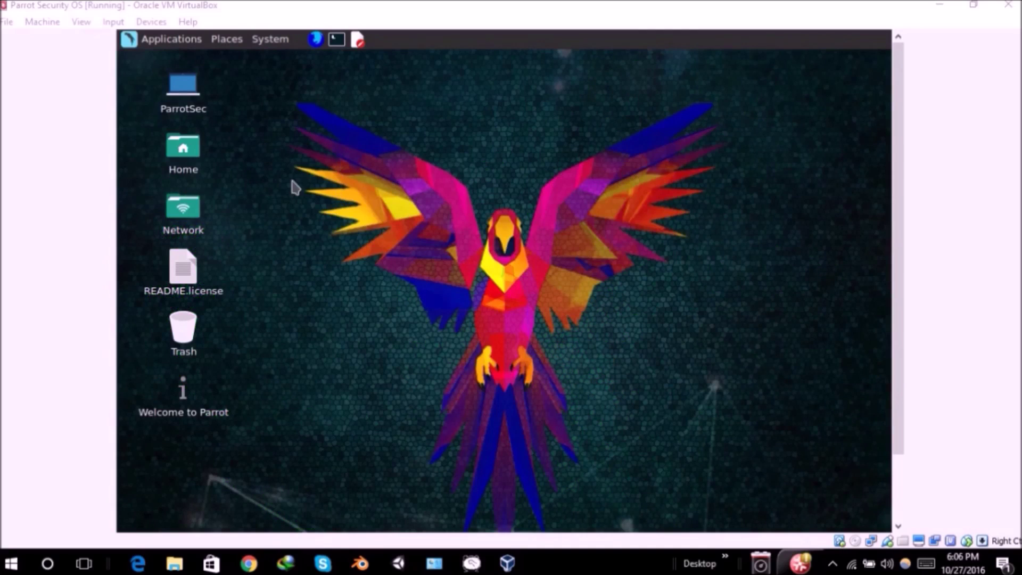
Open a Terminal in the Desktop folder from the desktop's right-click menu.
right_click(361, 145)
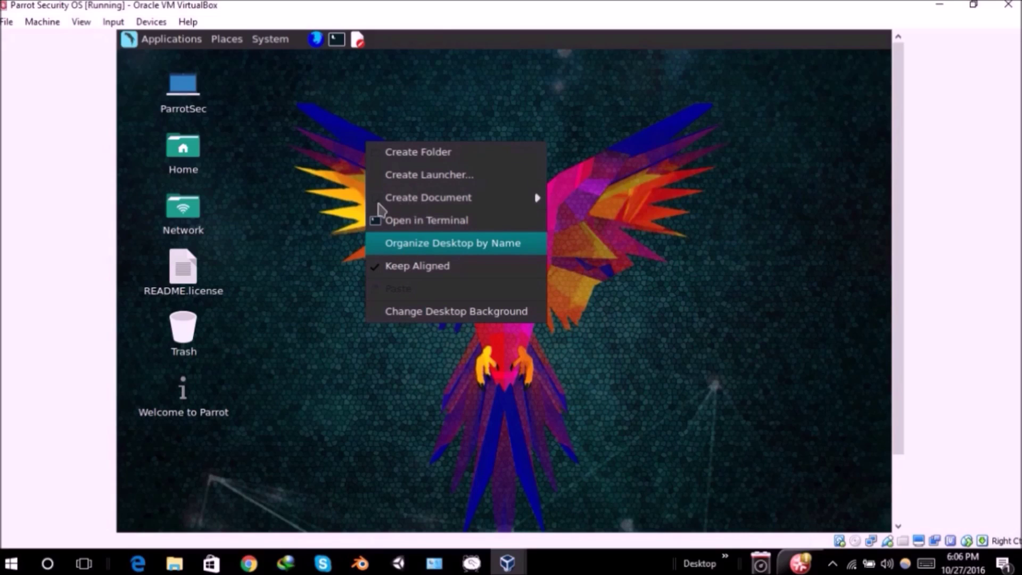
click(327, 206)
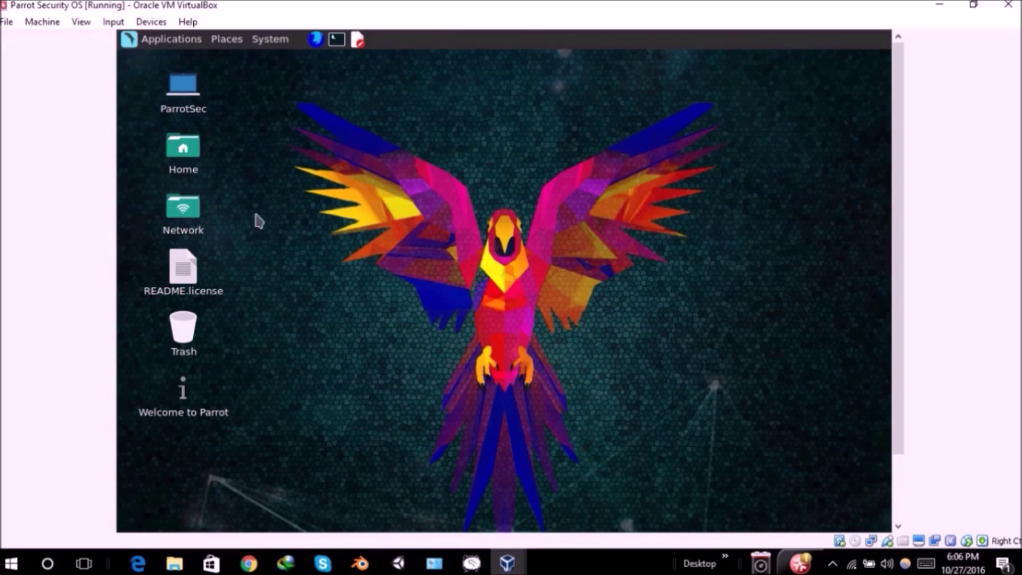
click(171, 40)
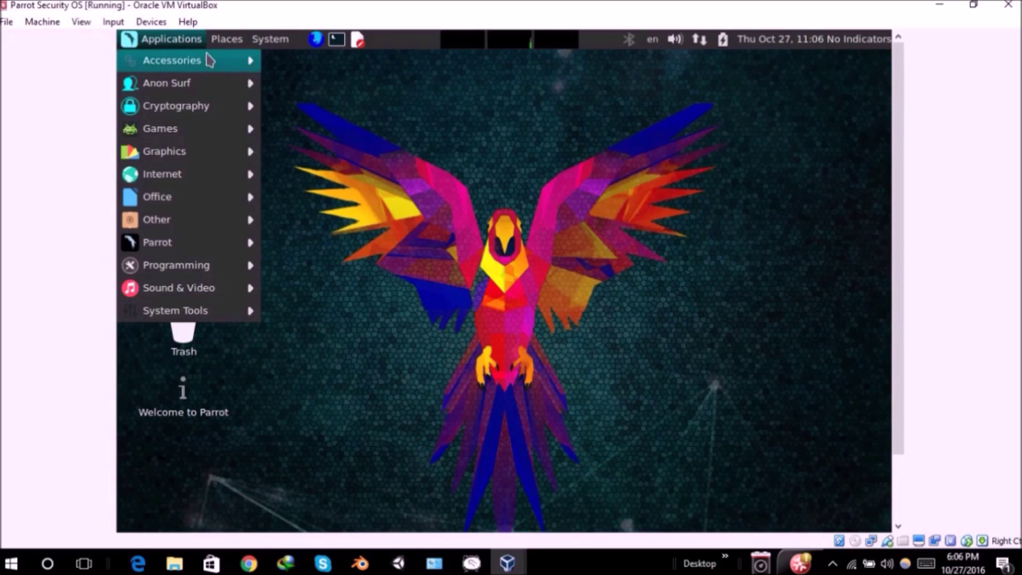
right_click(336, 178)
click(351, 254)
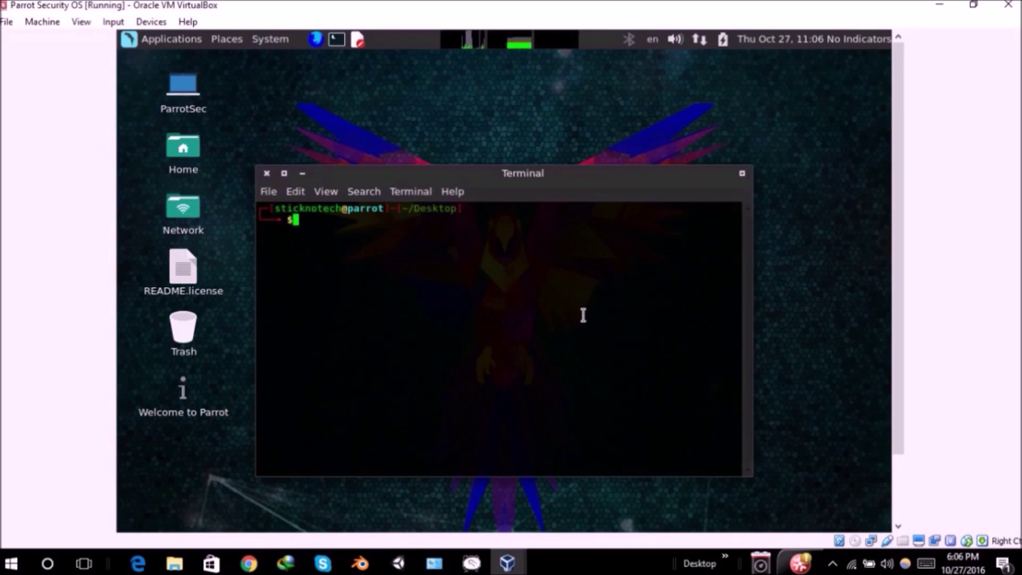
text(if)
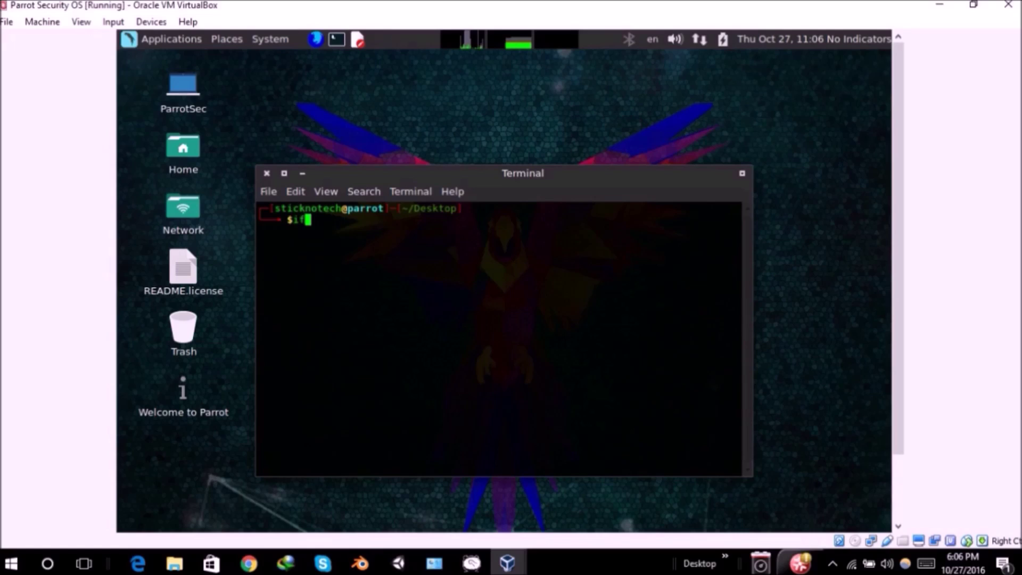
text(con)
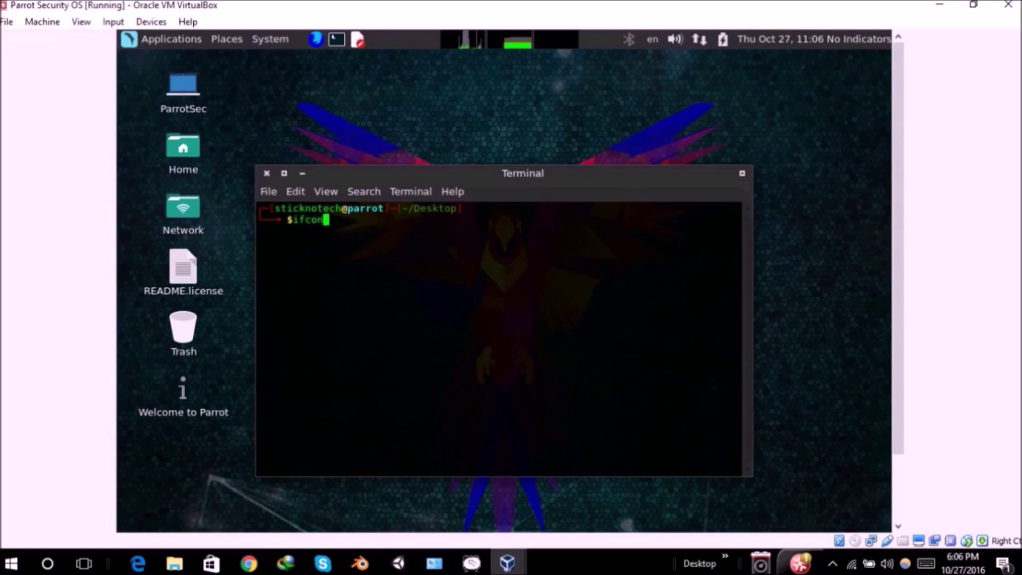
text(fig)
key(Return)
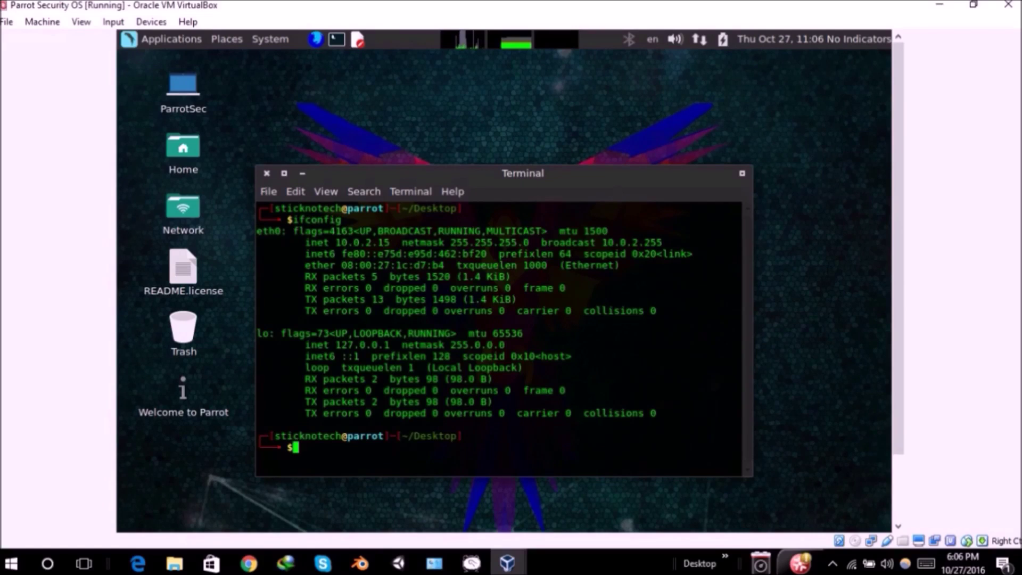
text(ping )
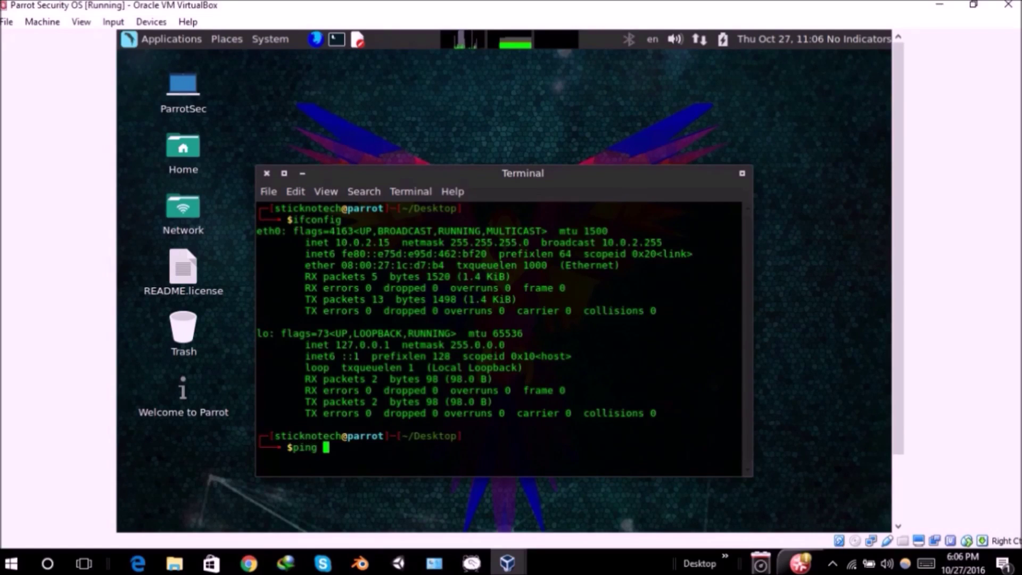
text(www.)
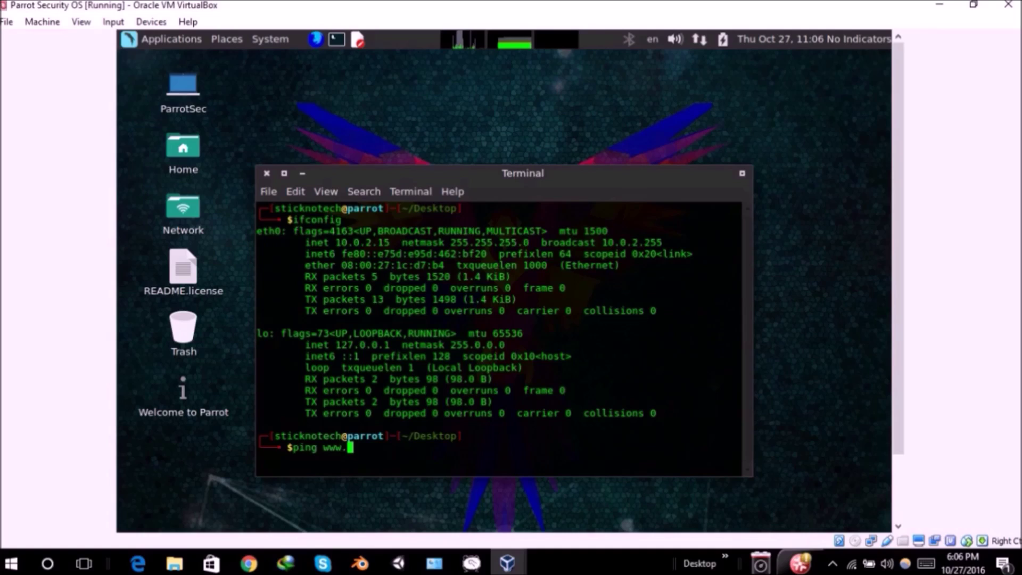
text(googl)
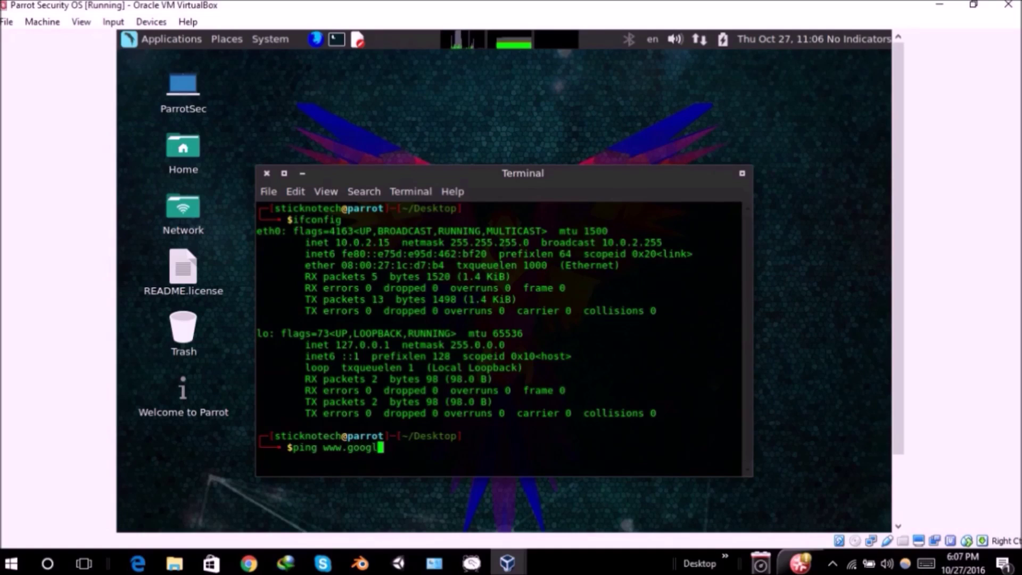
text(e)
text(.)
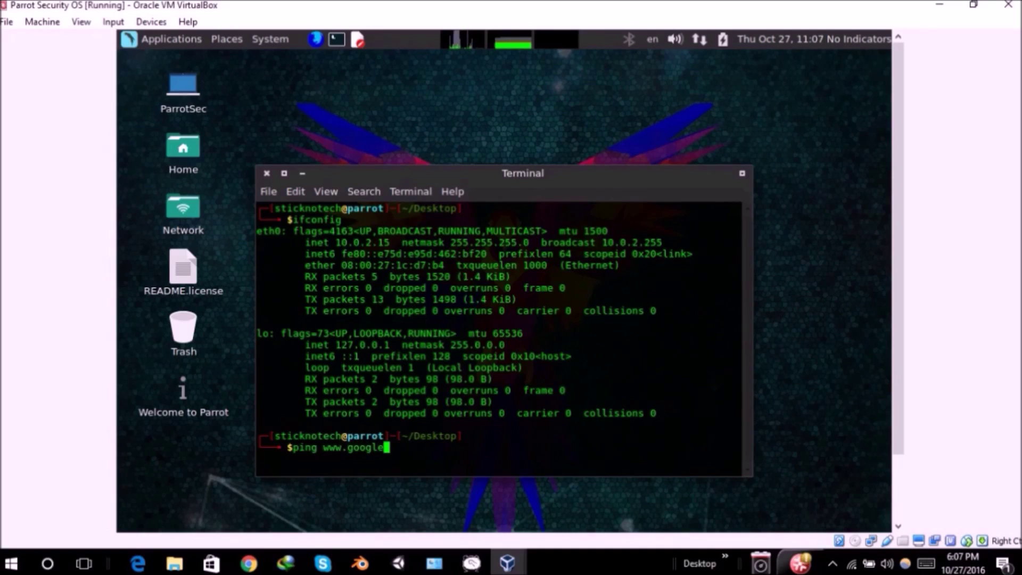
text(com)
key(Return)
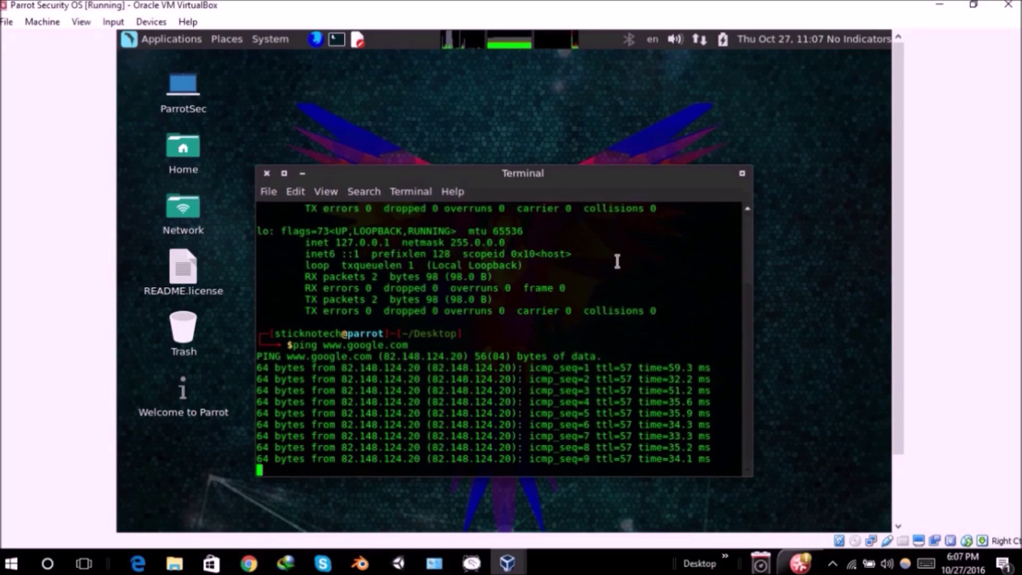
click(739, 173)
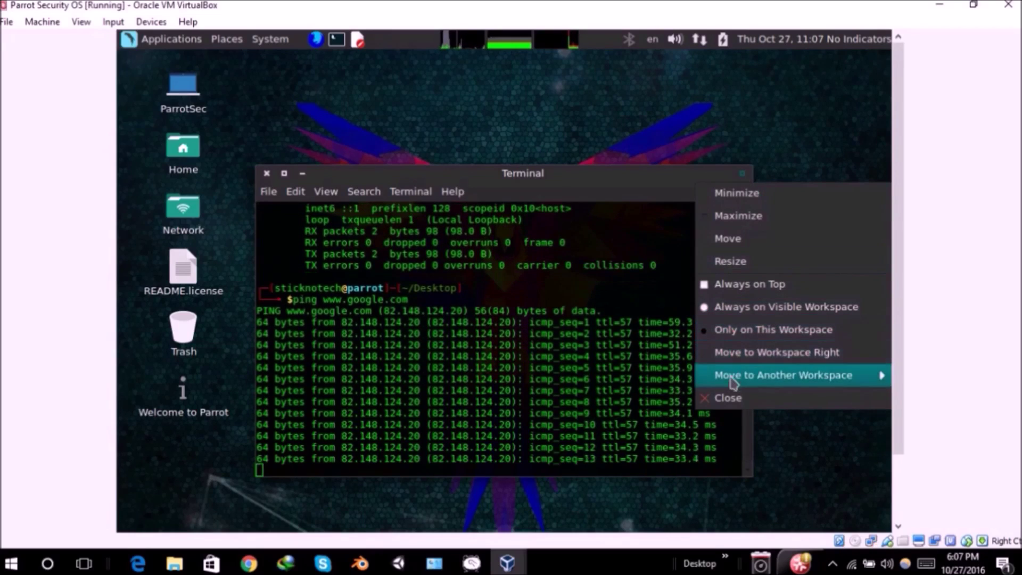
Close the Parrot terminal window, leaving only the wallpaper and desktop icons visible.
click(727, 398)
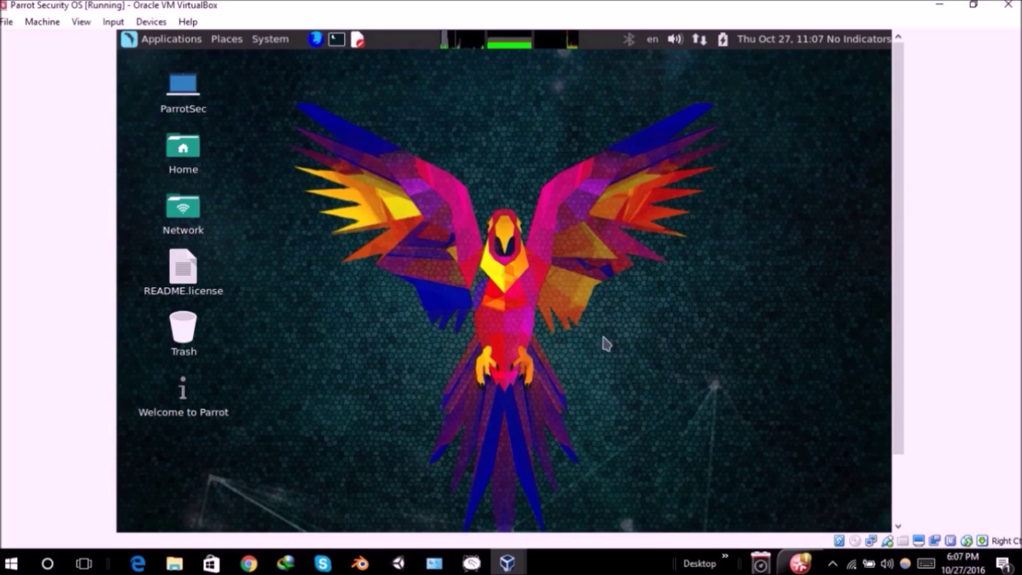
right_click(482, 178)
click(427, 204)
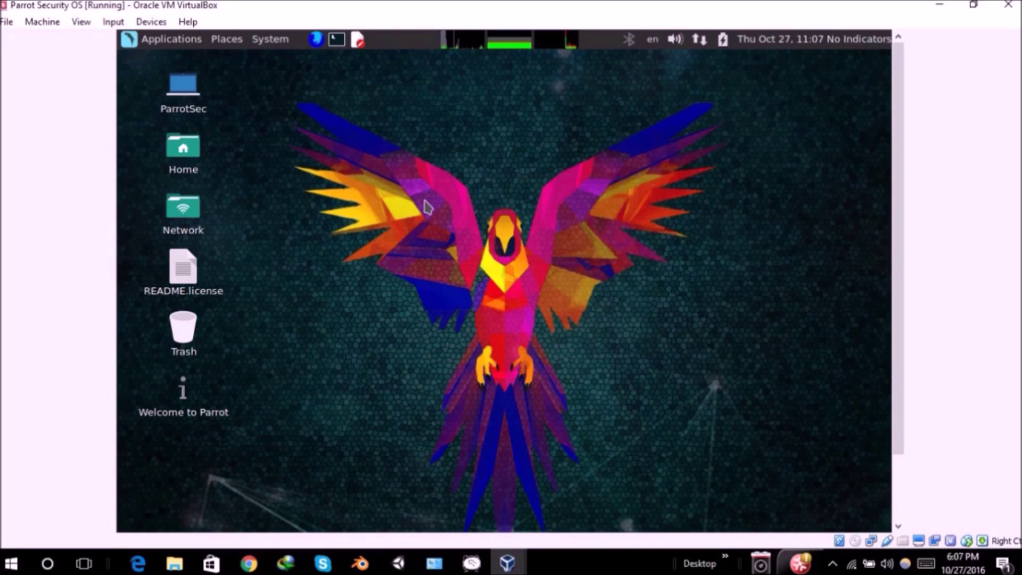